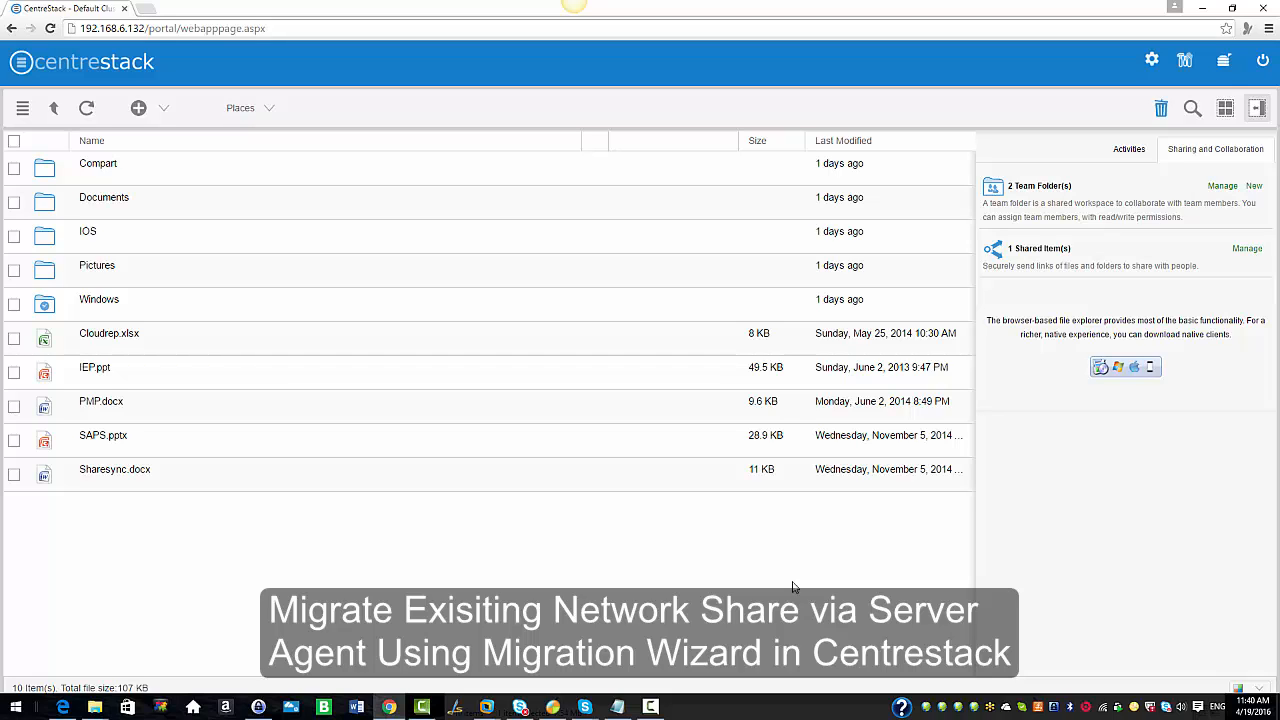
# Step: Switch to the W2K8R2-SA2-SP virtual machine and examine the HR Files folder's network path and advanced share permissions
pyautogui.moveTo(486, 707)
pyautogui.click(610, 600)
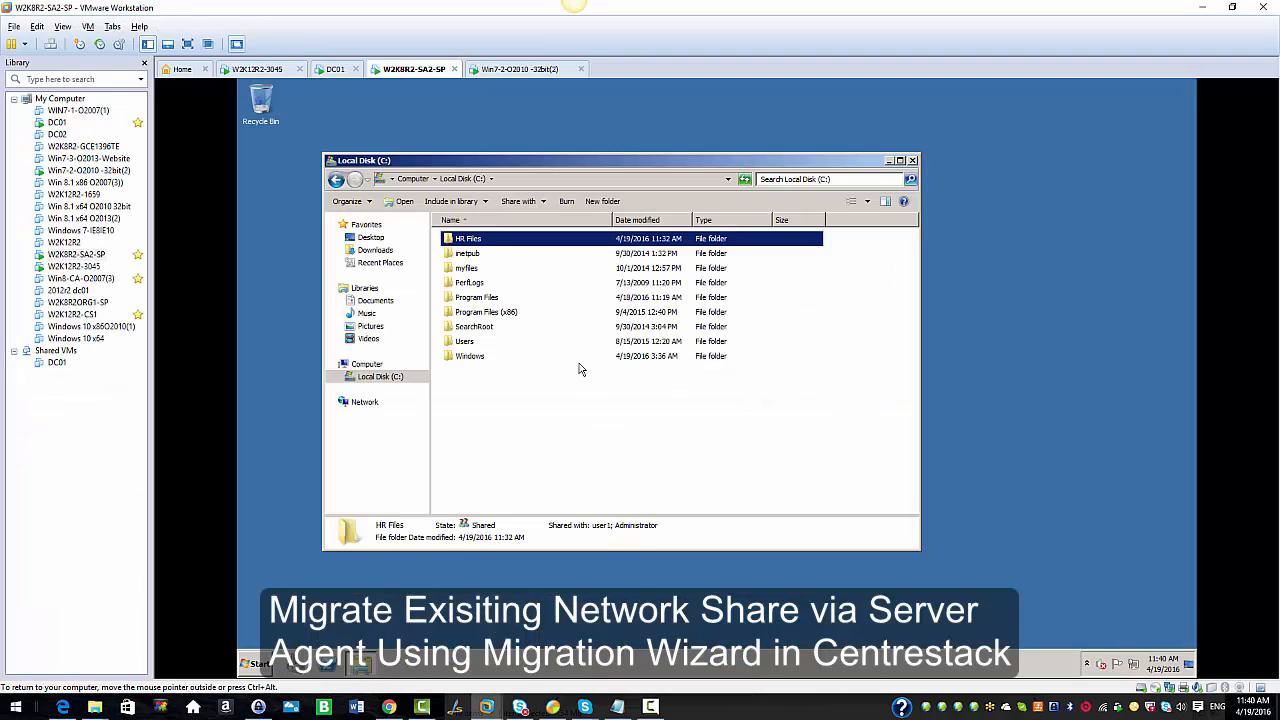
pyautogui.rightClick(469, 246)
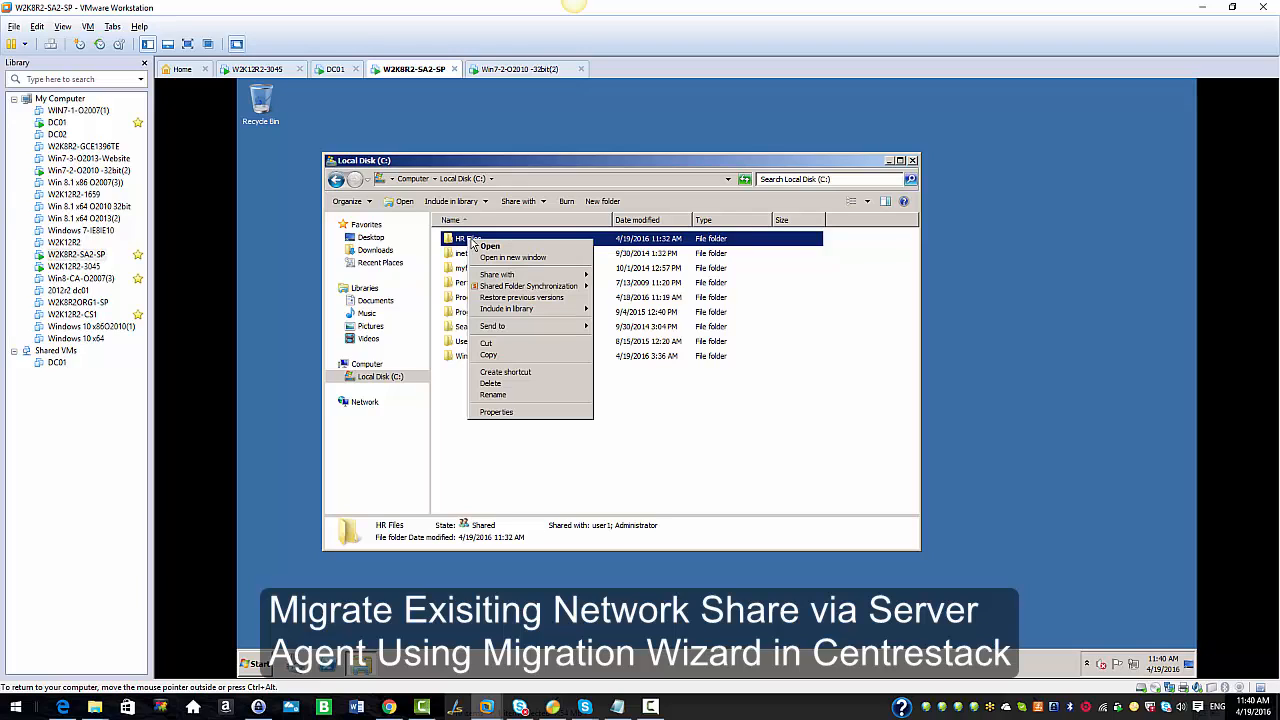
pyautogui.click(497, 412)
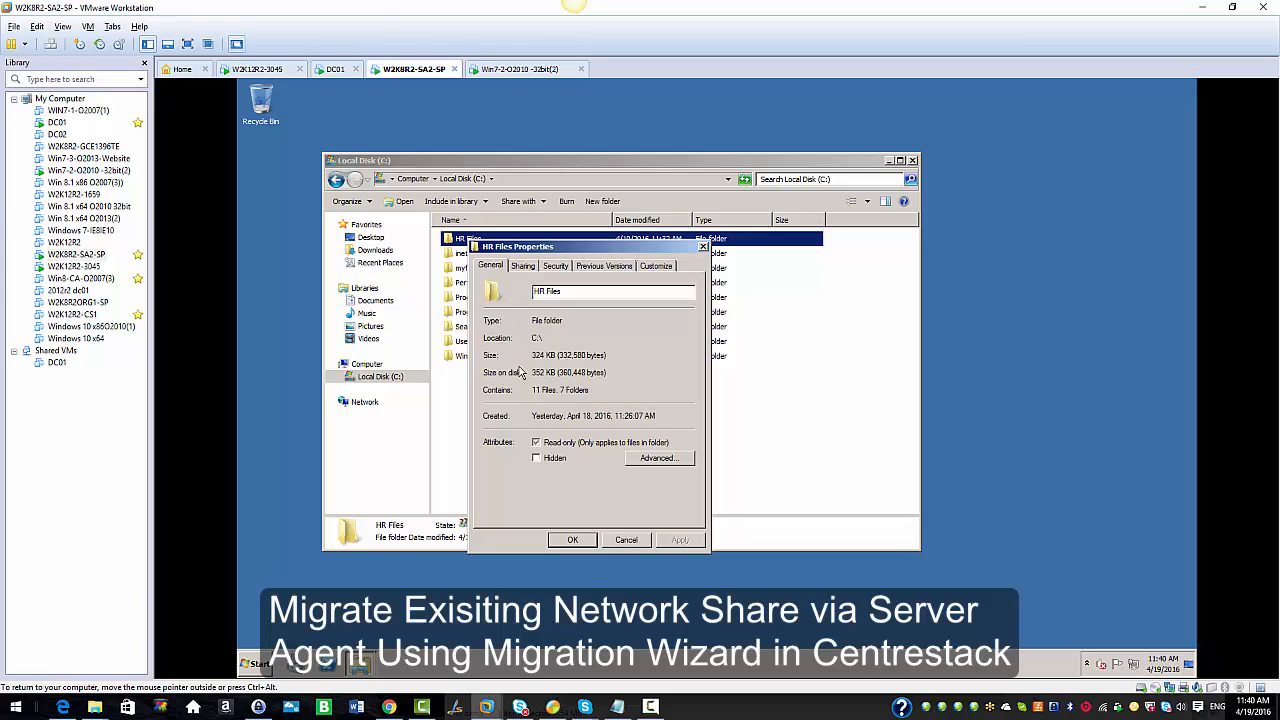
pyautogui.click(524, 268)
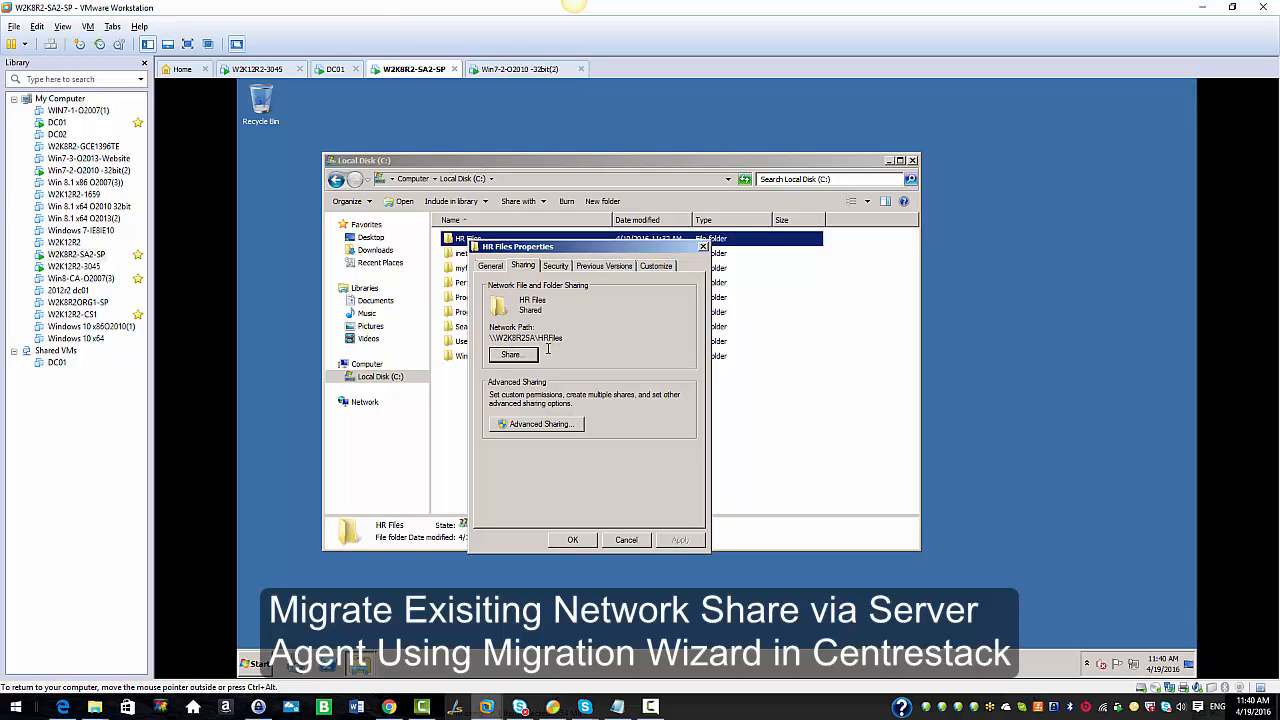
pyautogui.click(530, 425)
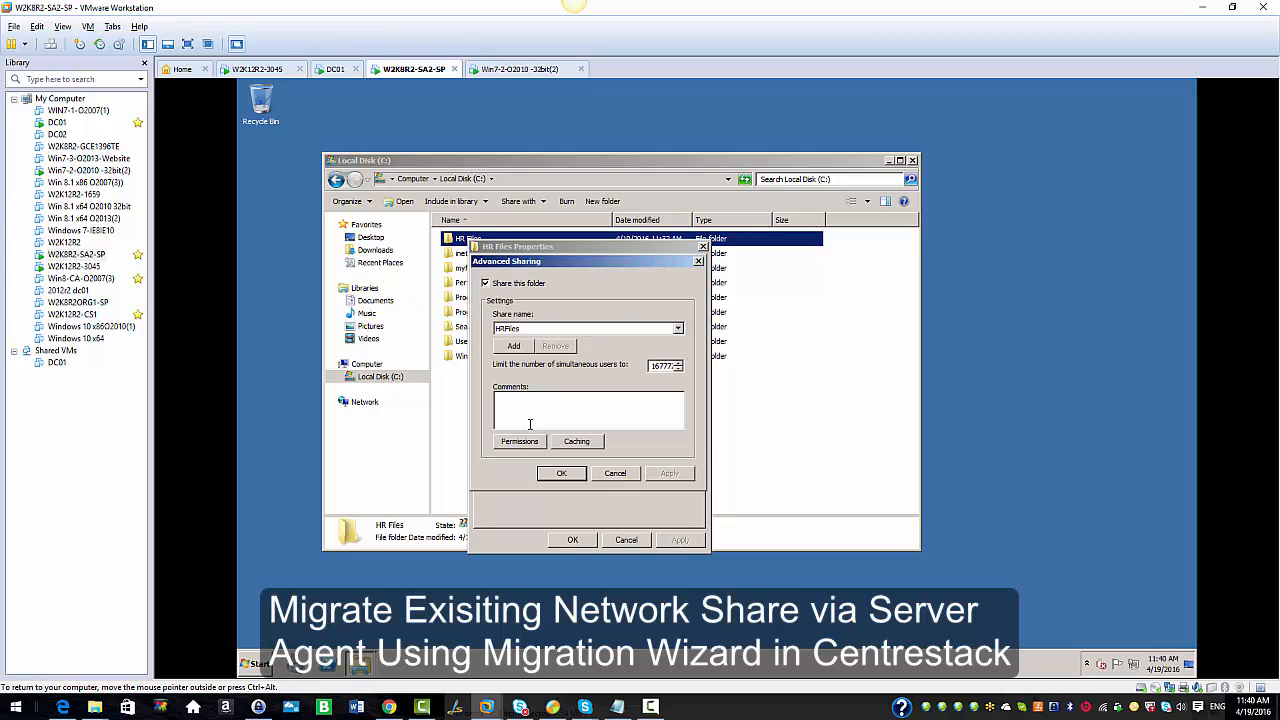
pyautogui.click(521, 442)
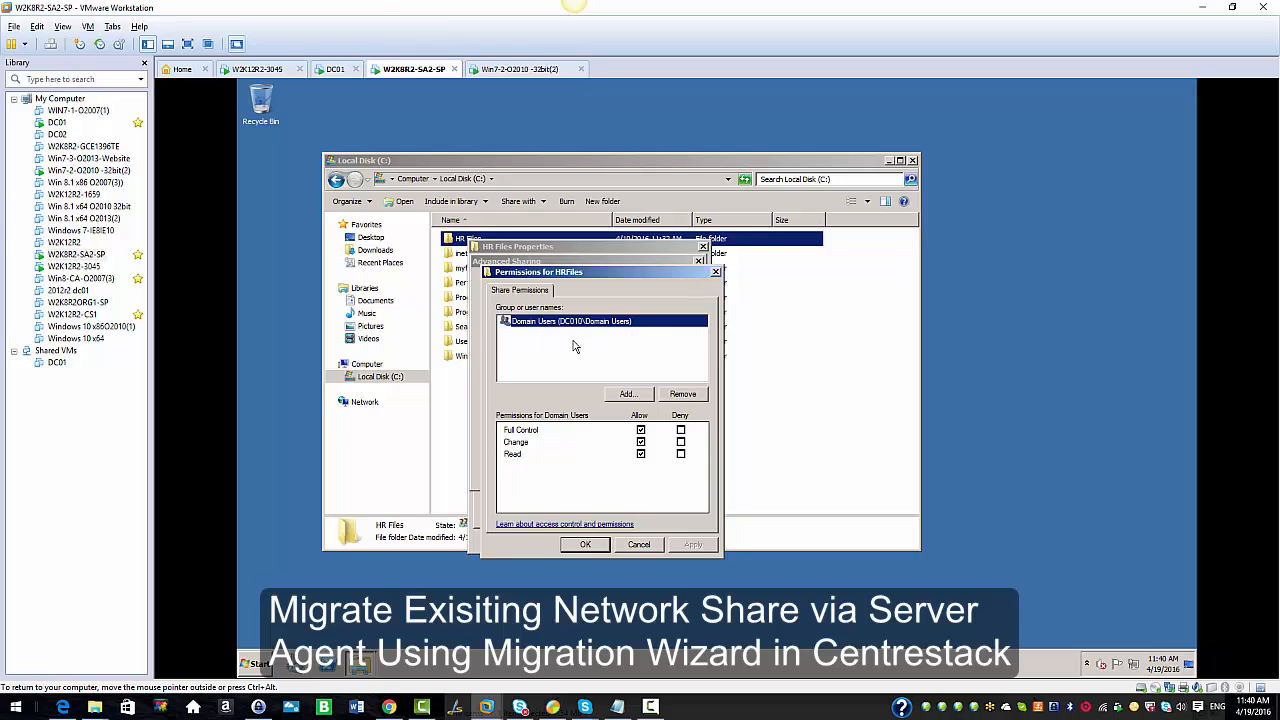
pyautogui.click(597, 546)
pyautogui.click(577, 544)
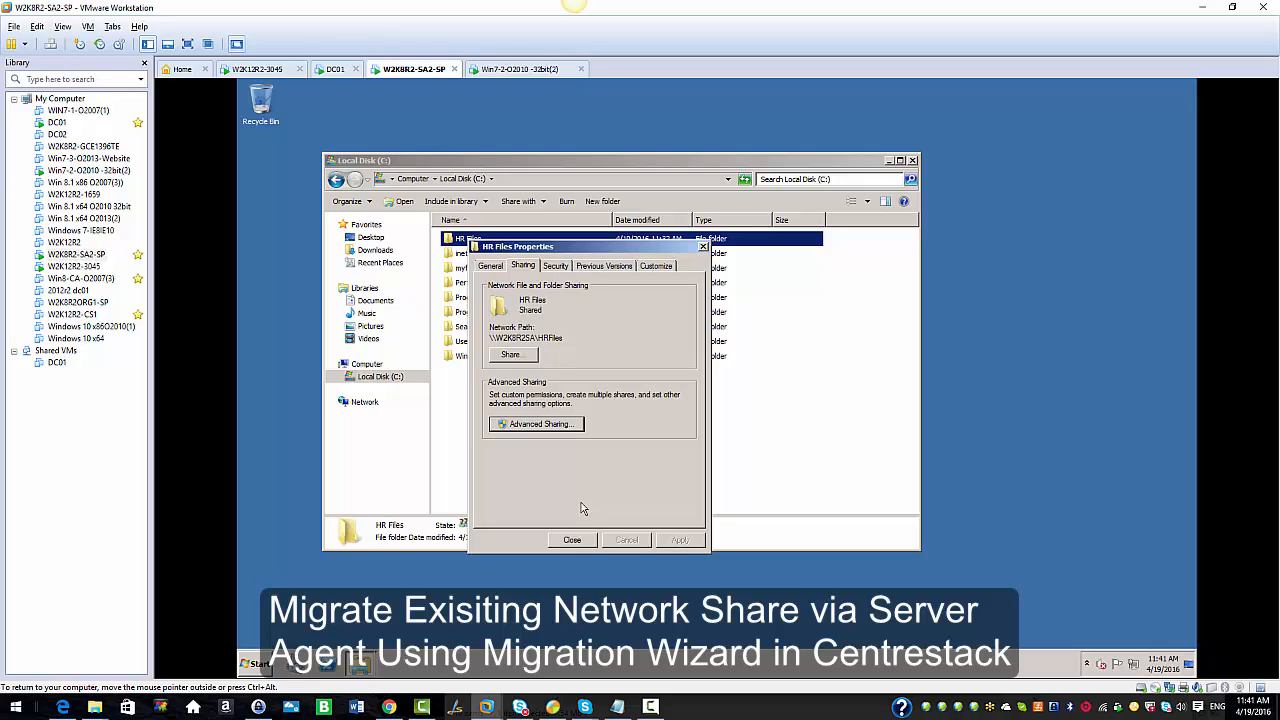
# Step: Examine the HR Files folder's security permissions for user1 and user10, and close its properties
pyautogui.click(556, 268)
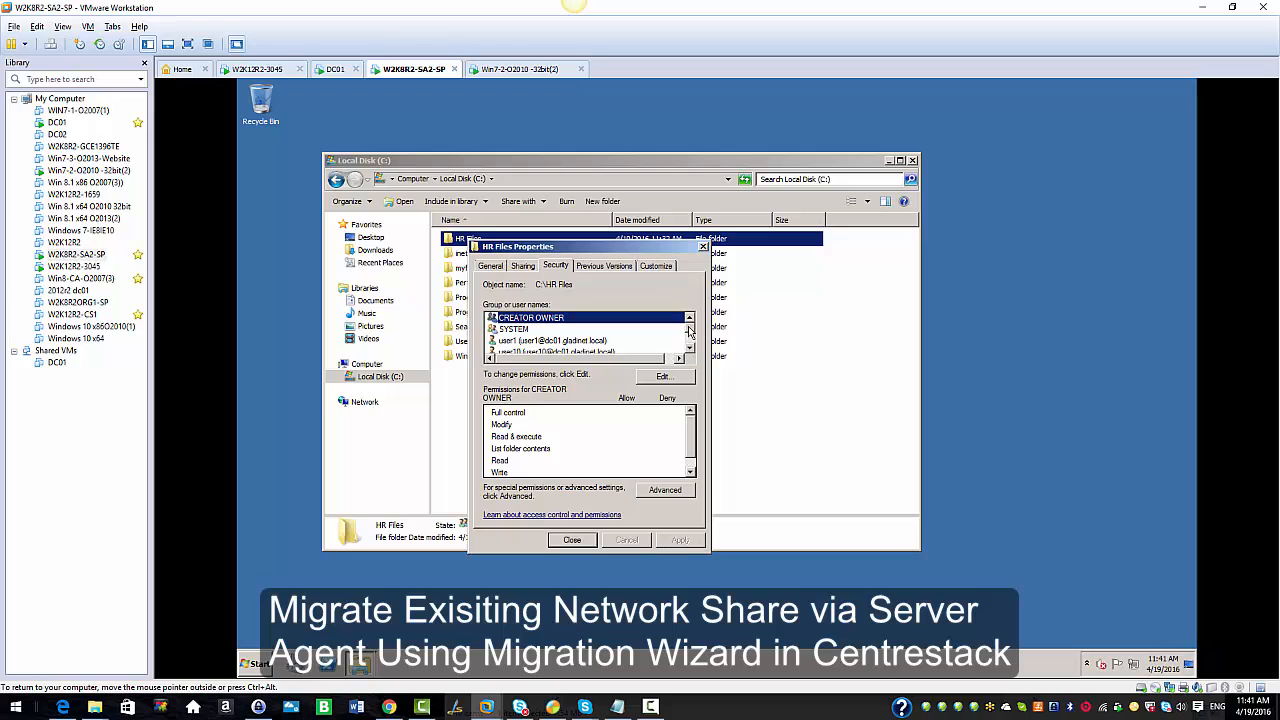
pyautogui.click(689, 332)
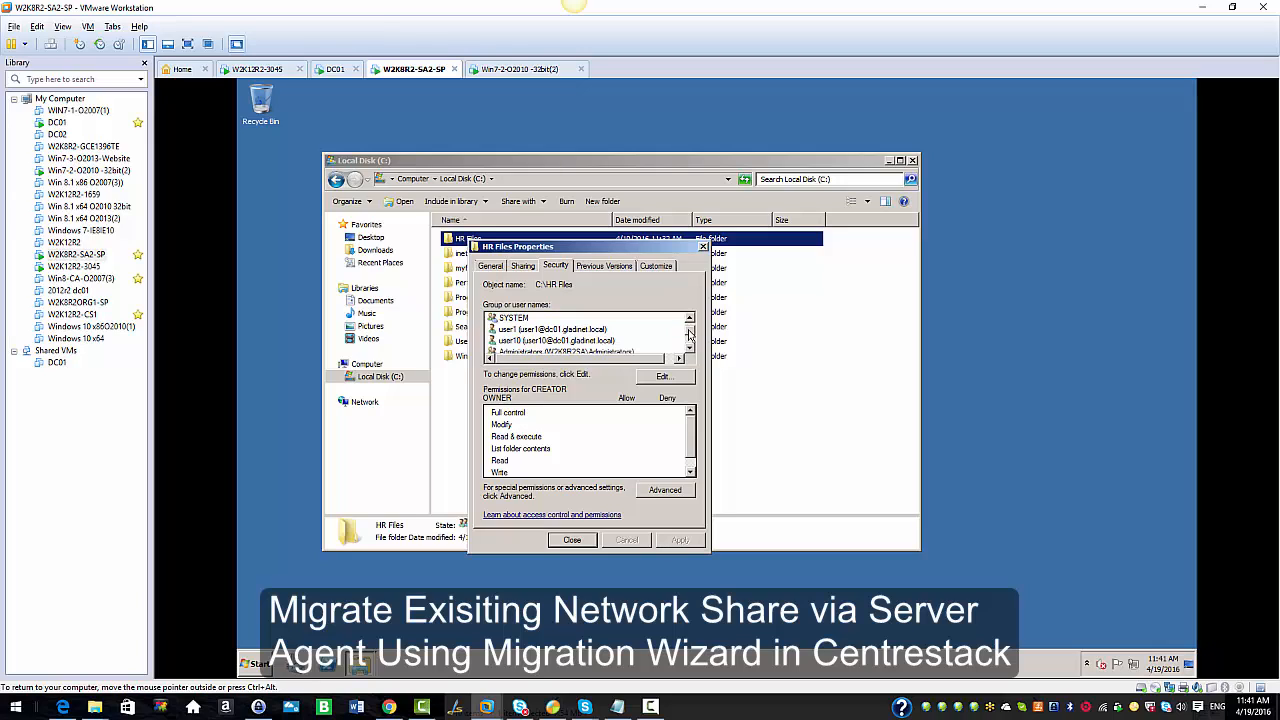
pyautogui.click(555, 331)
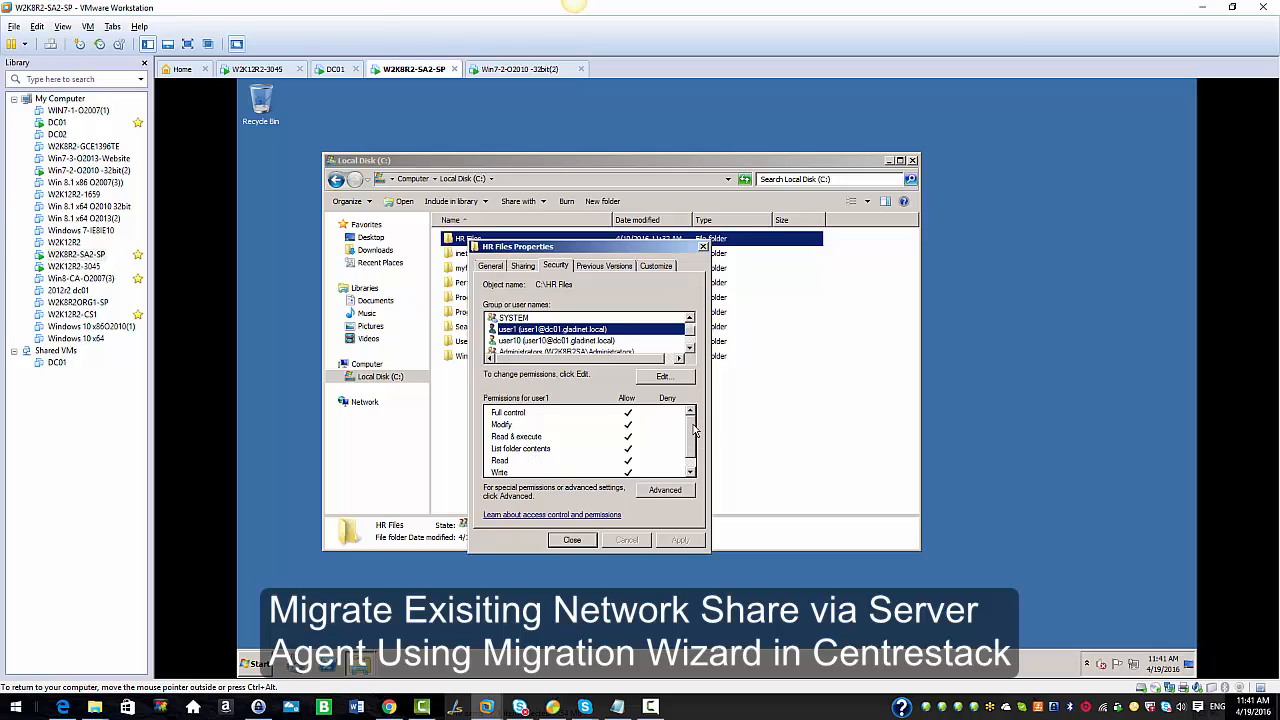
pyautogui.scroll(-1, 694, 440)
pyautogui.moveTo(694, 440); pyautogui.dragTo(693, 422)
pyautogui.click(566, 341)
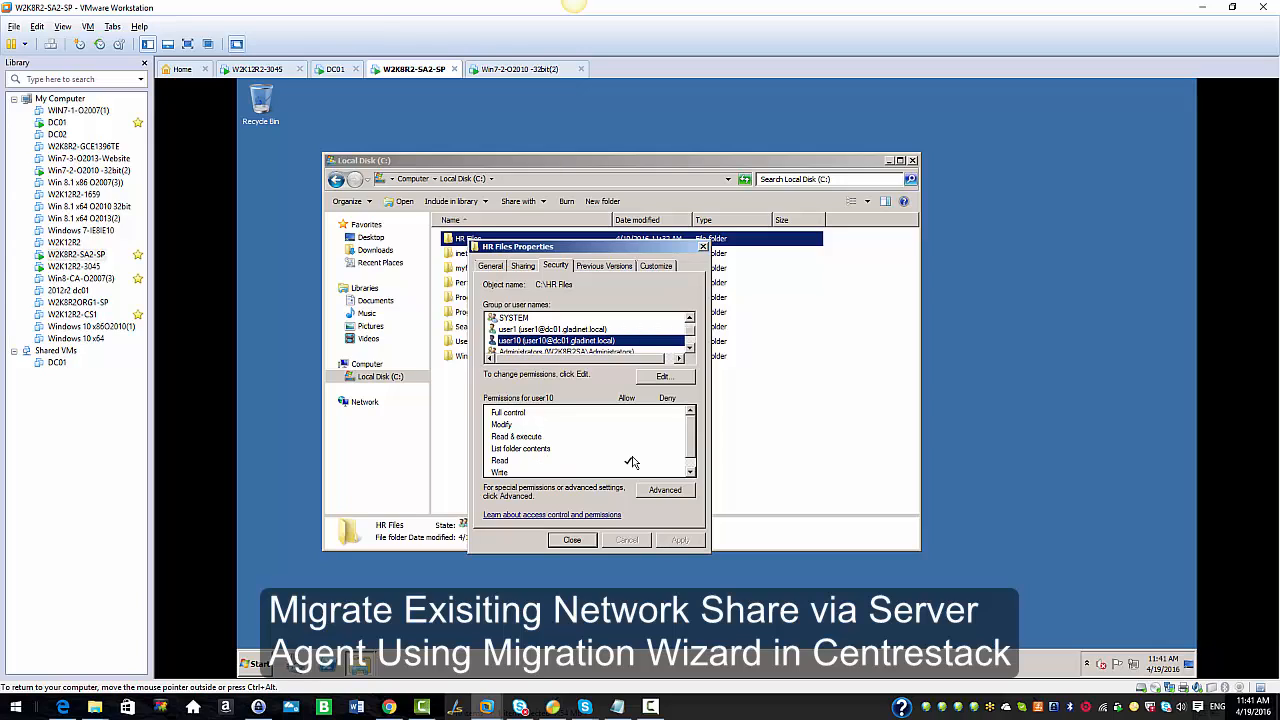
pyautogui.scroll(-1, 694, 442)
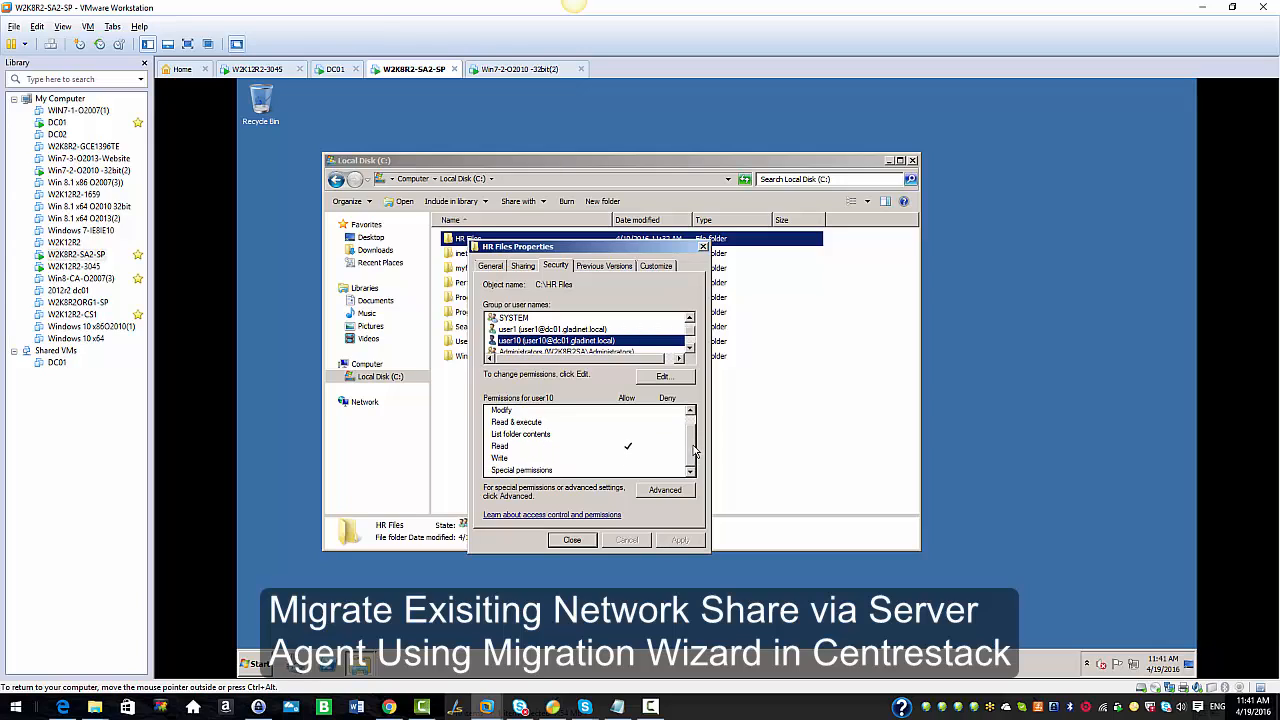
pyautogui.scroll(1, 694, 450)
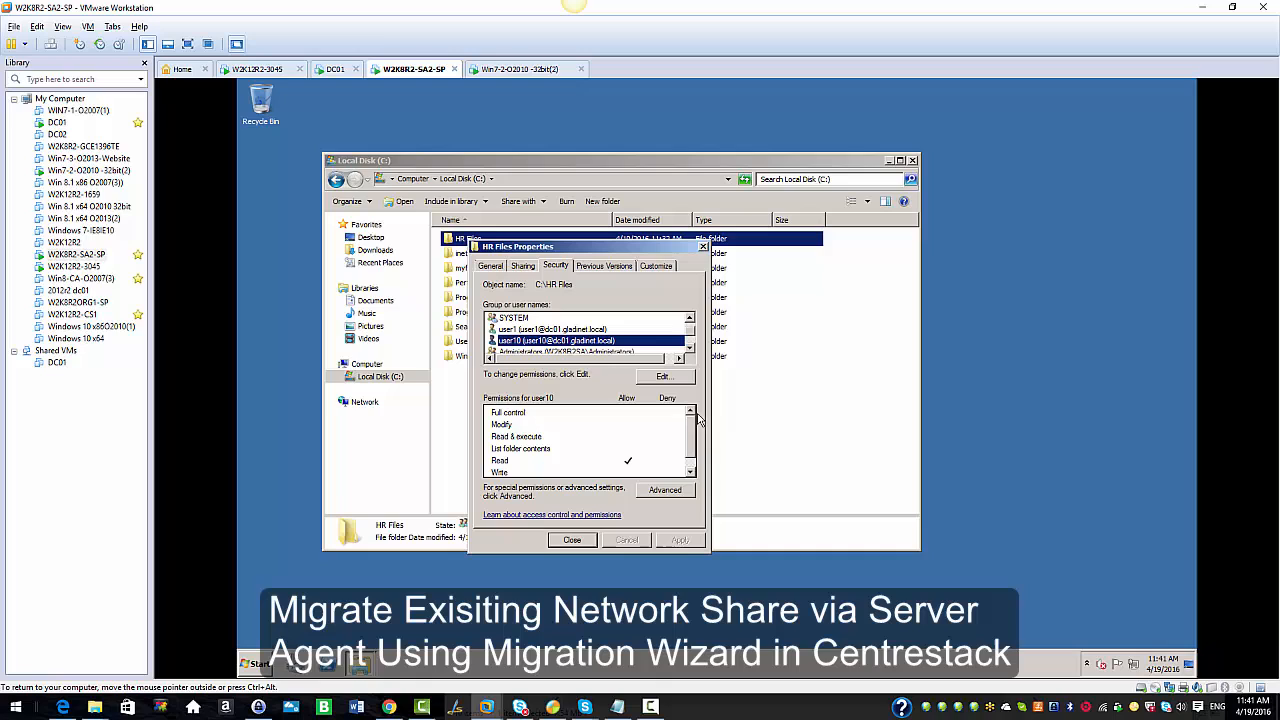
pyautogui.click(572, 540)
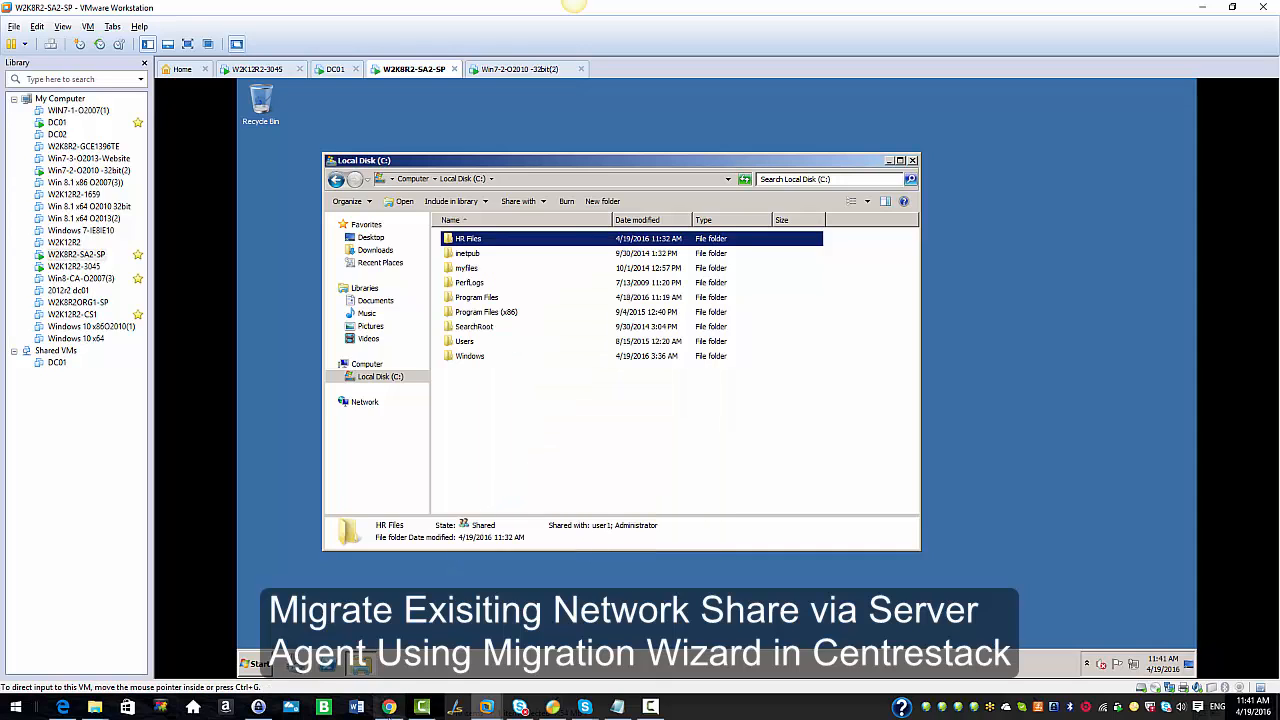
# Step: Switch to the CentreStack web portal and start the migration wizard for an existing network share via server agent
pyautogui.click(389, 707)
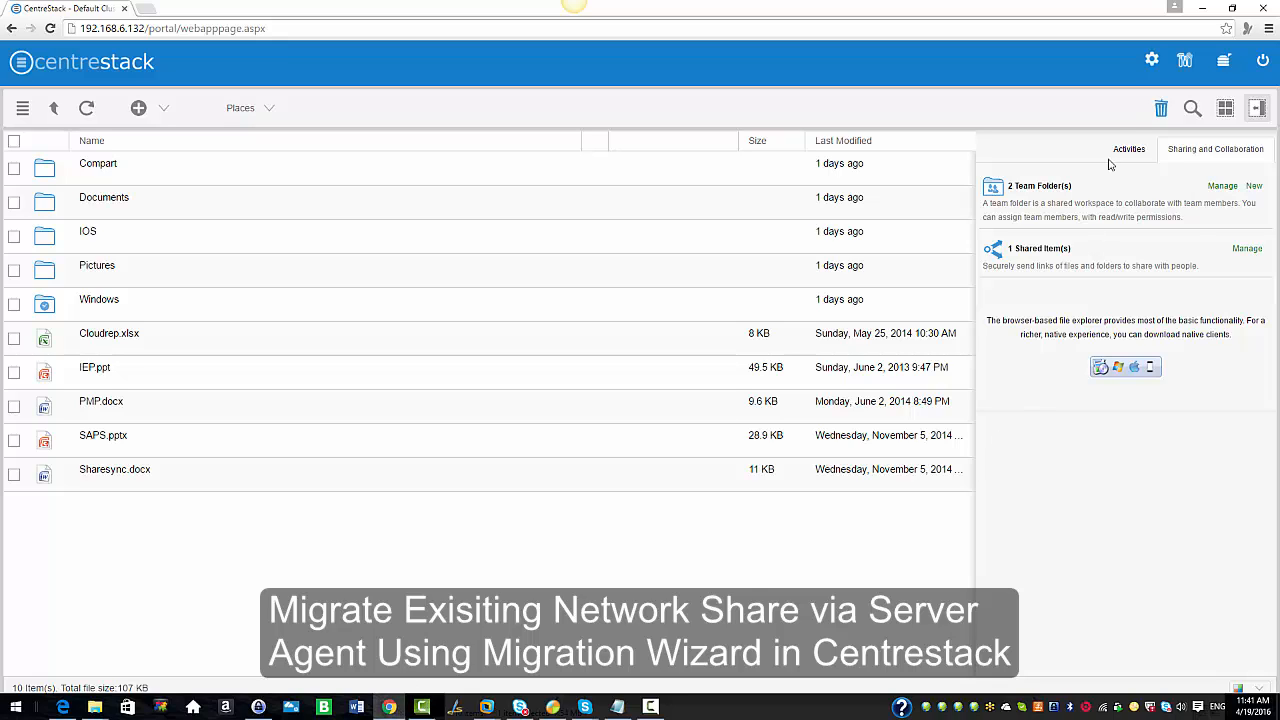
pyautogui.click(1151, 60)
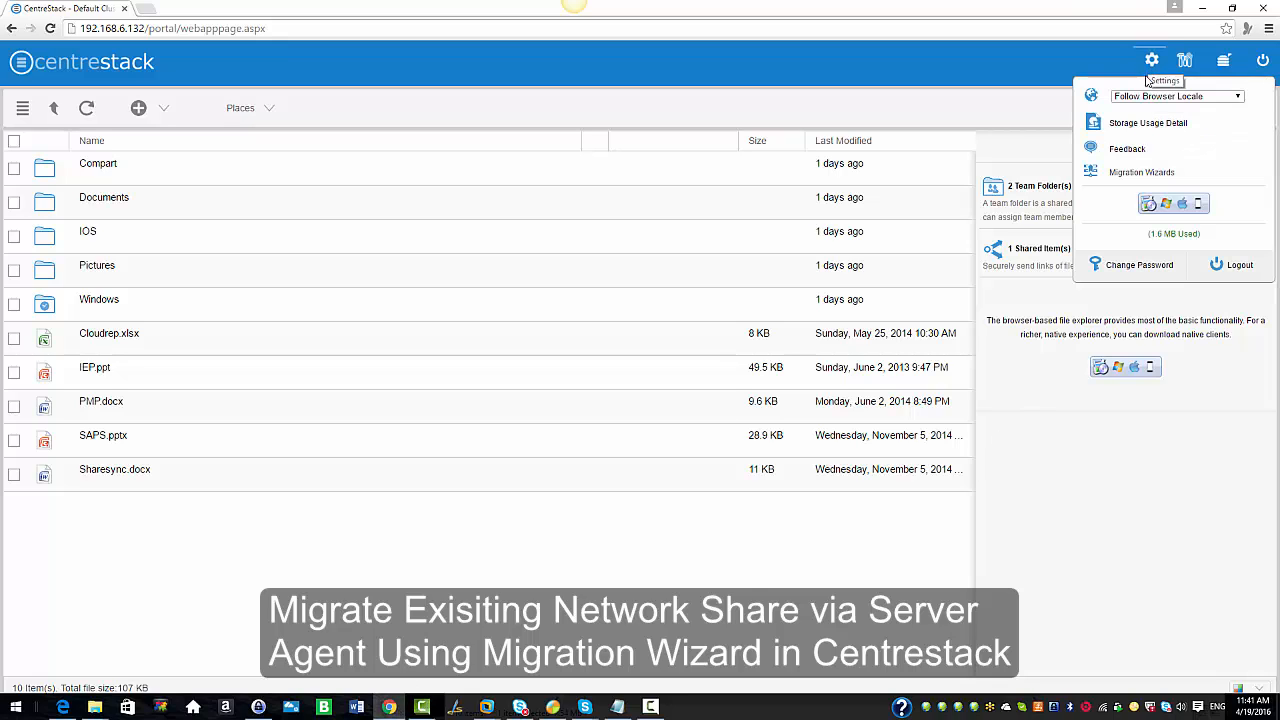
pyautogui.click(1131, 176)
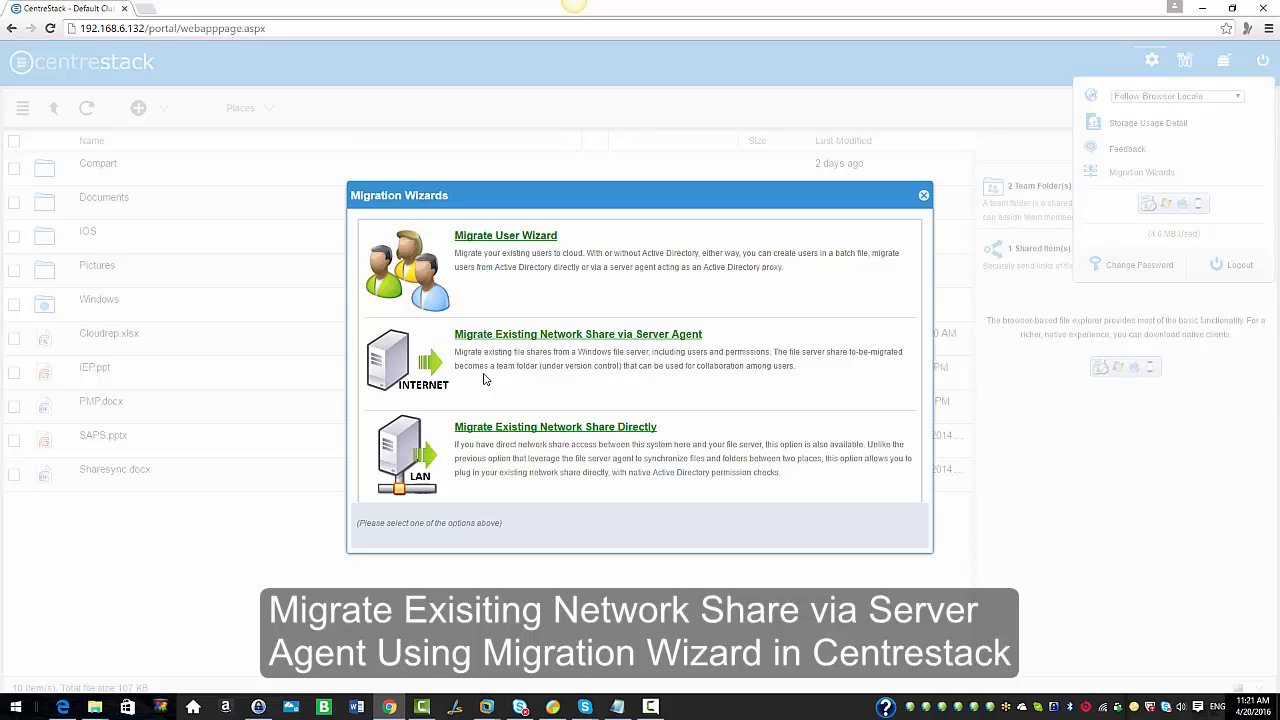
pyautogui.click(505, 337)
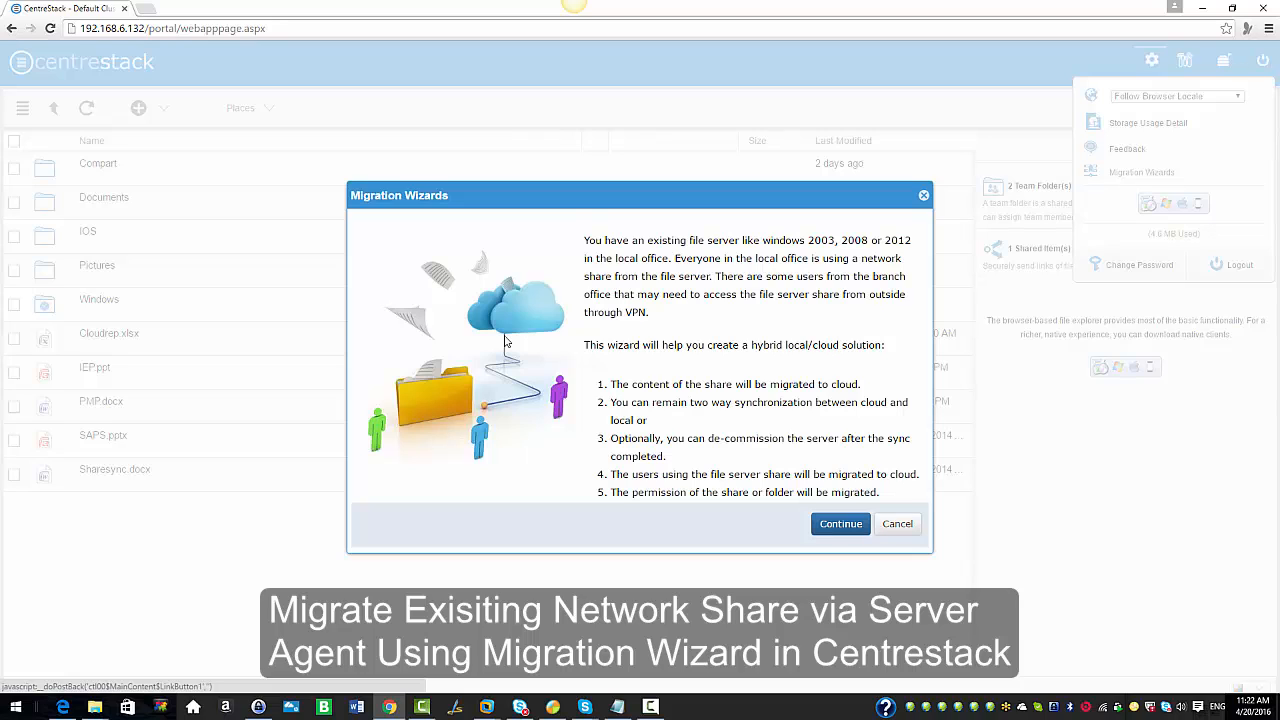
pyautogui.click(836, 527)
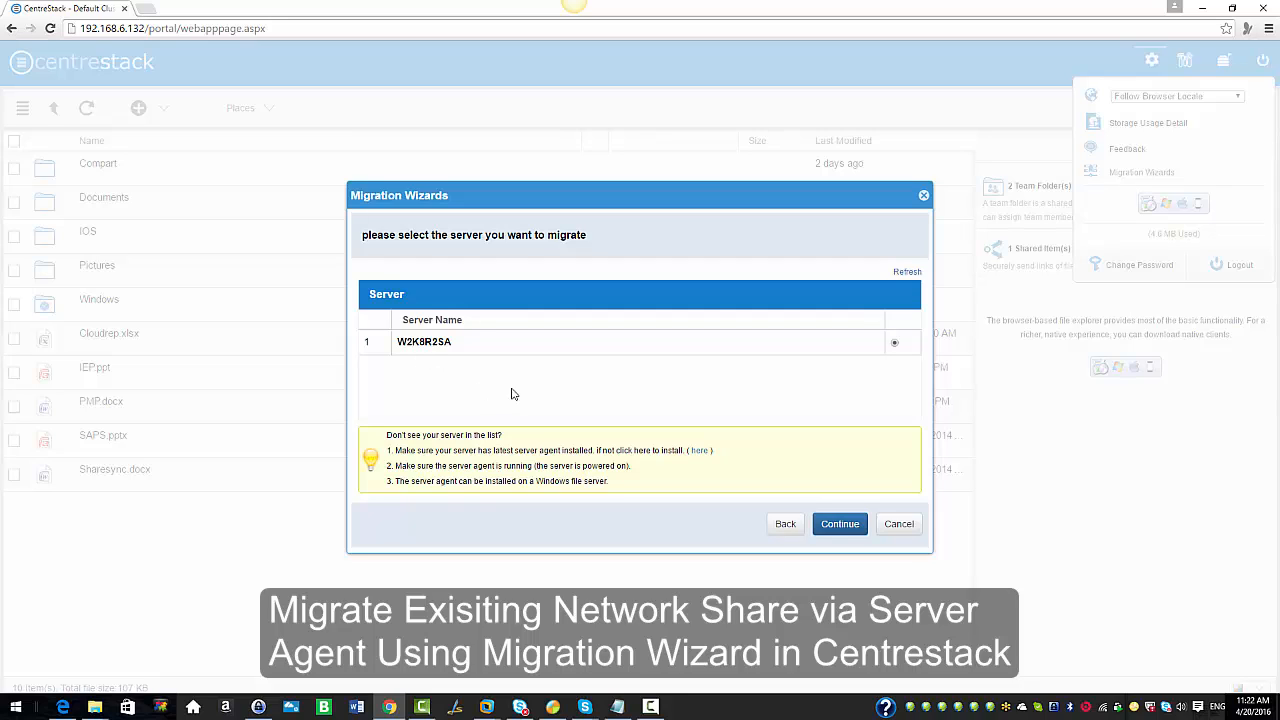
# Step: Choose server W2K8R2SA and its HRFiles share as the migration source, keeping the suggested cloud folder name
pyautogui.click(837, 524)
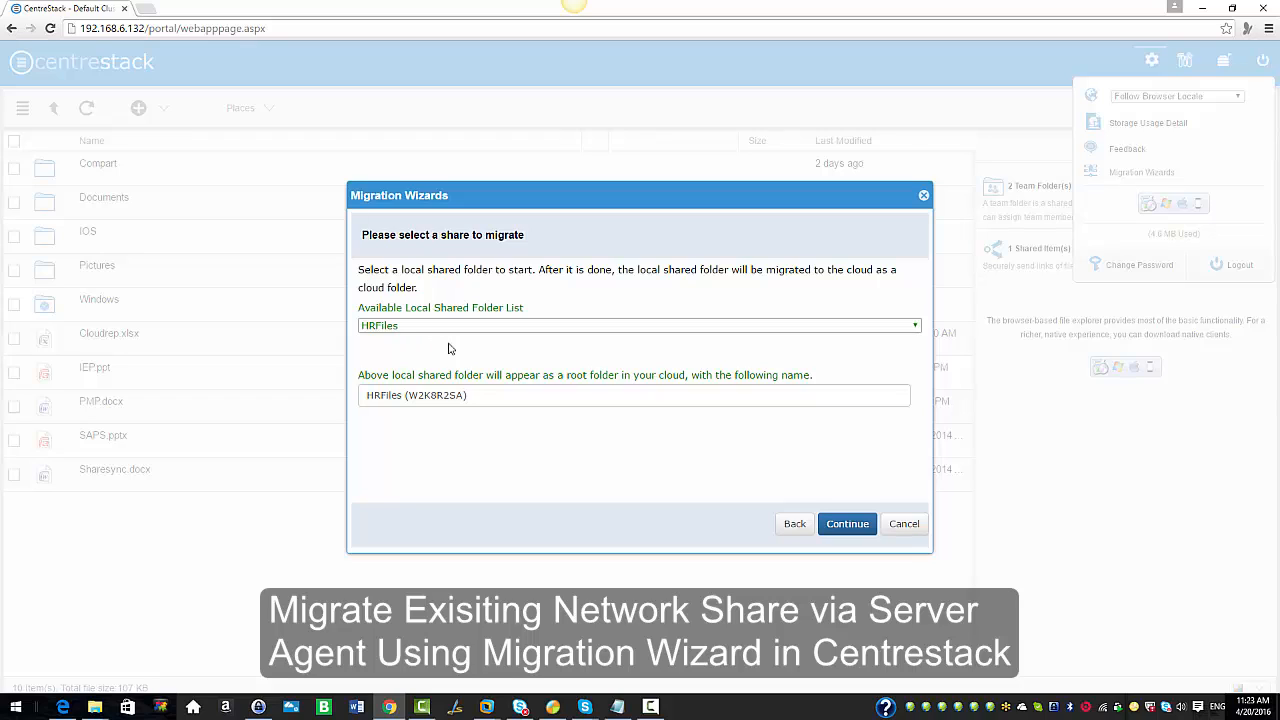
pyautogui.click(915, 327)
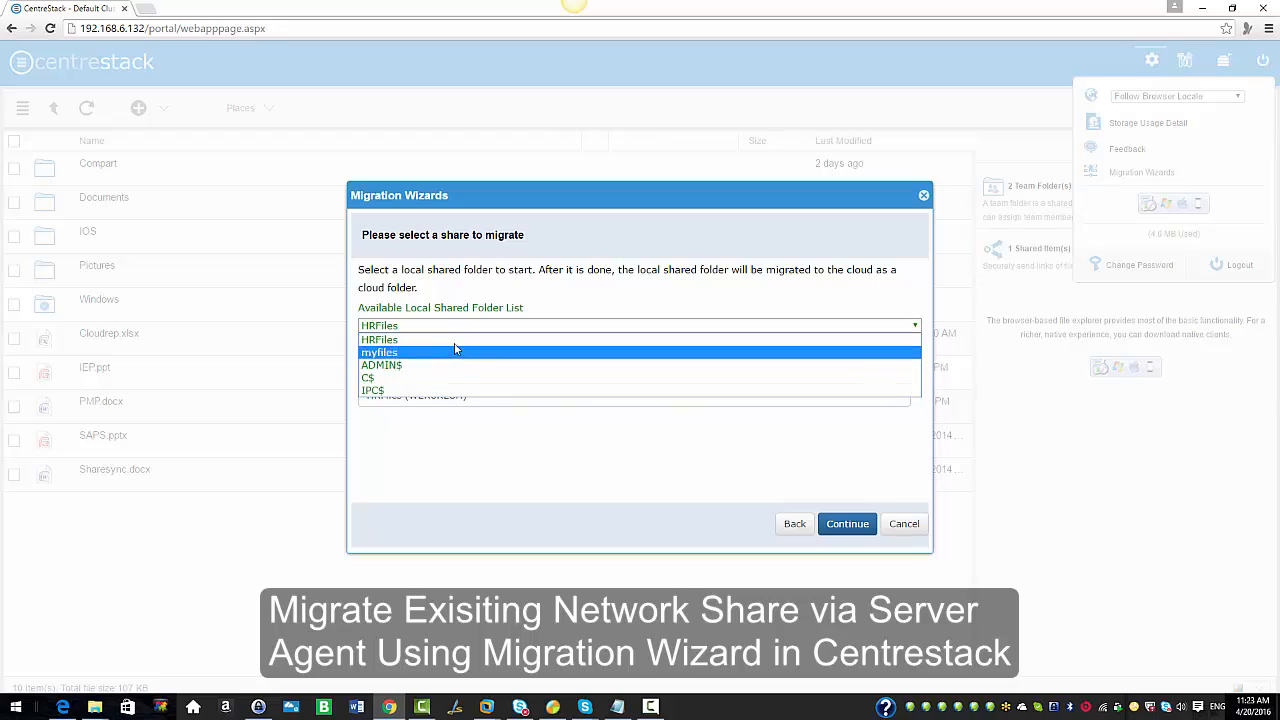
pyautogui.click(409, 339)
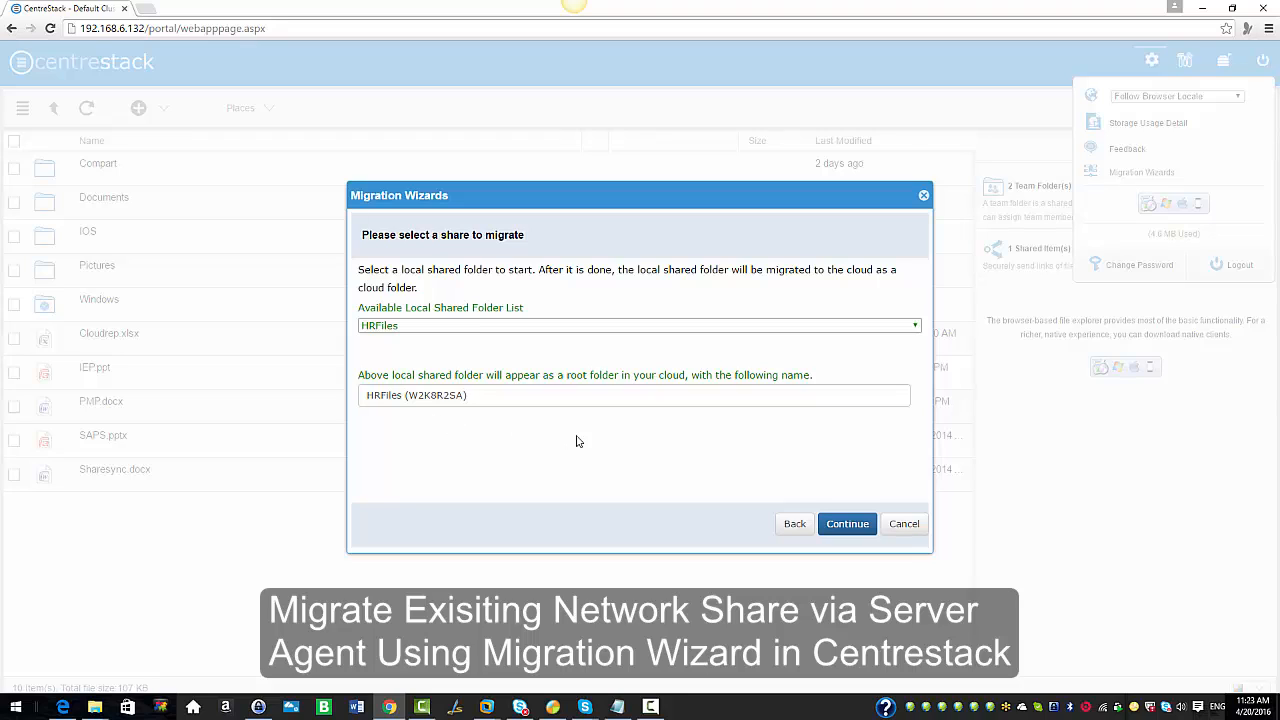
pyautogui.click(837, 526)
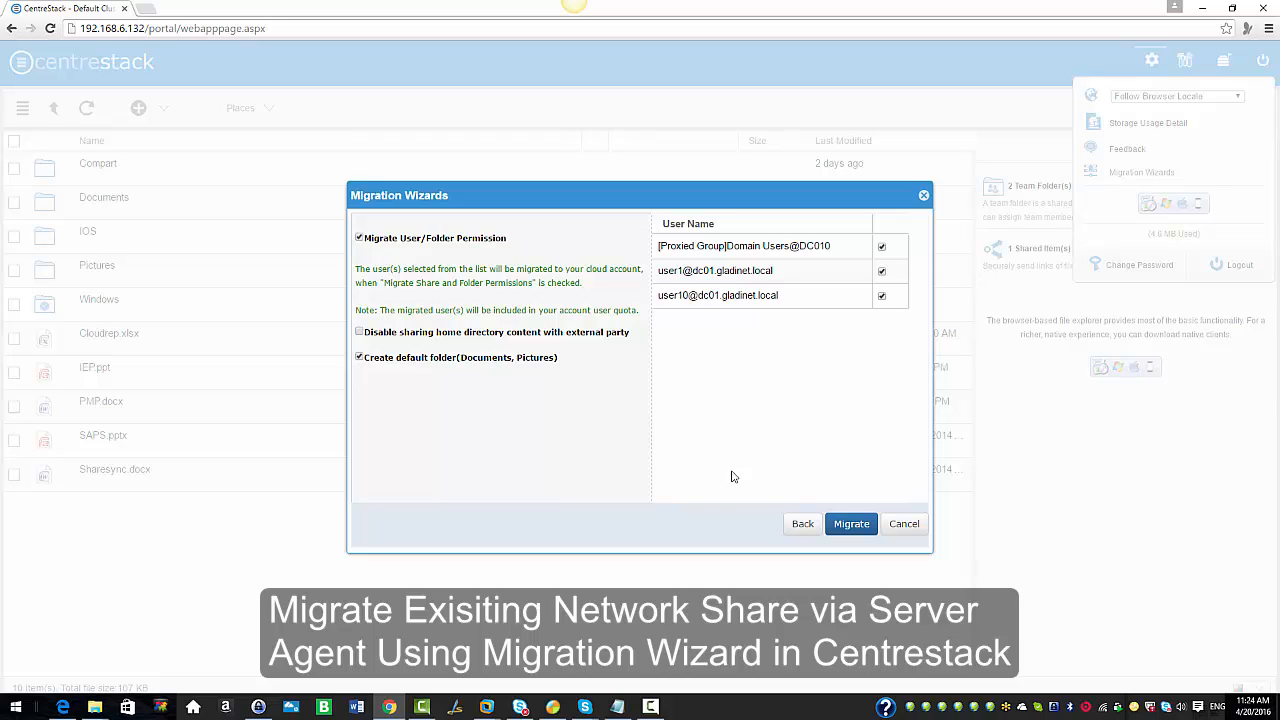
# Step: Migrate the share with its user and folder permissions, close the wizard and refresh the file list
pyautogui.click(846, 524)
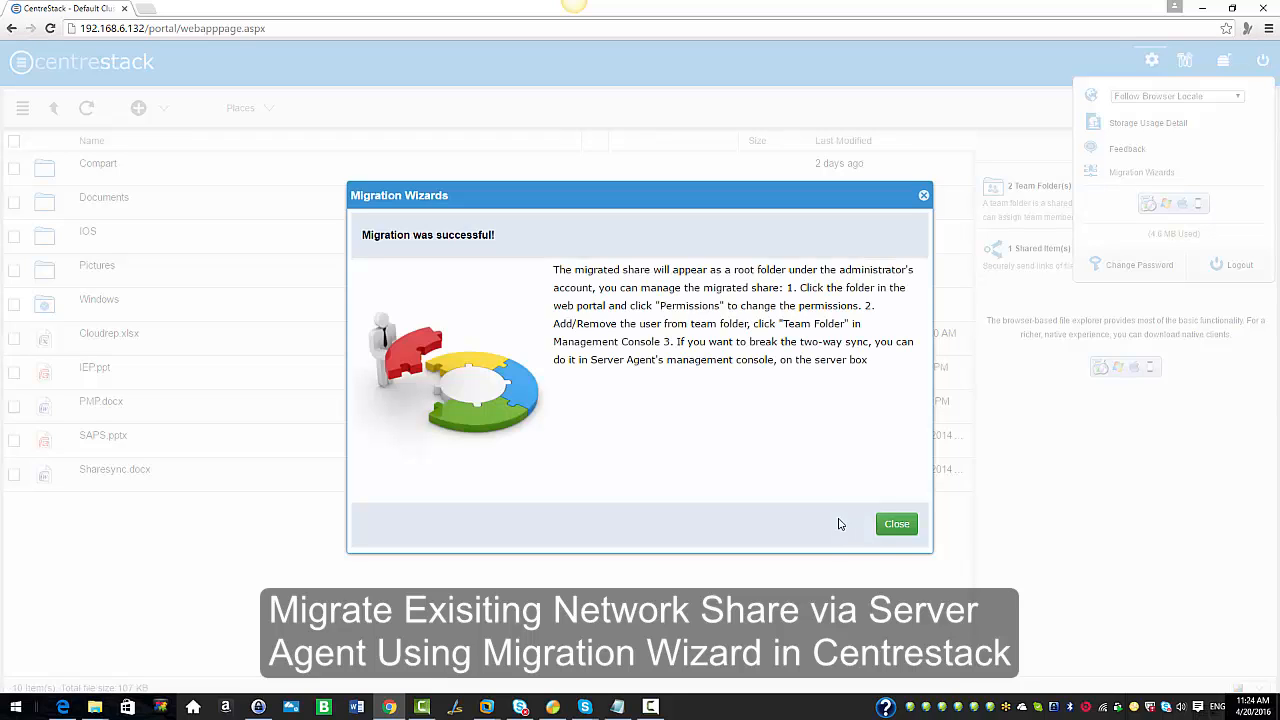
pyautogui.click(900, 526)
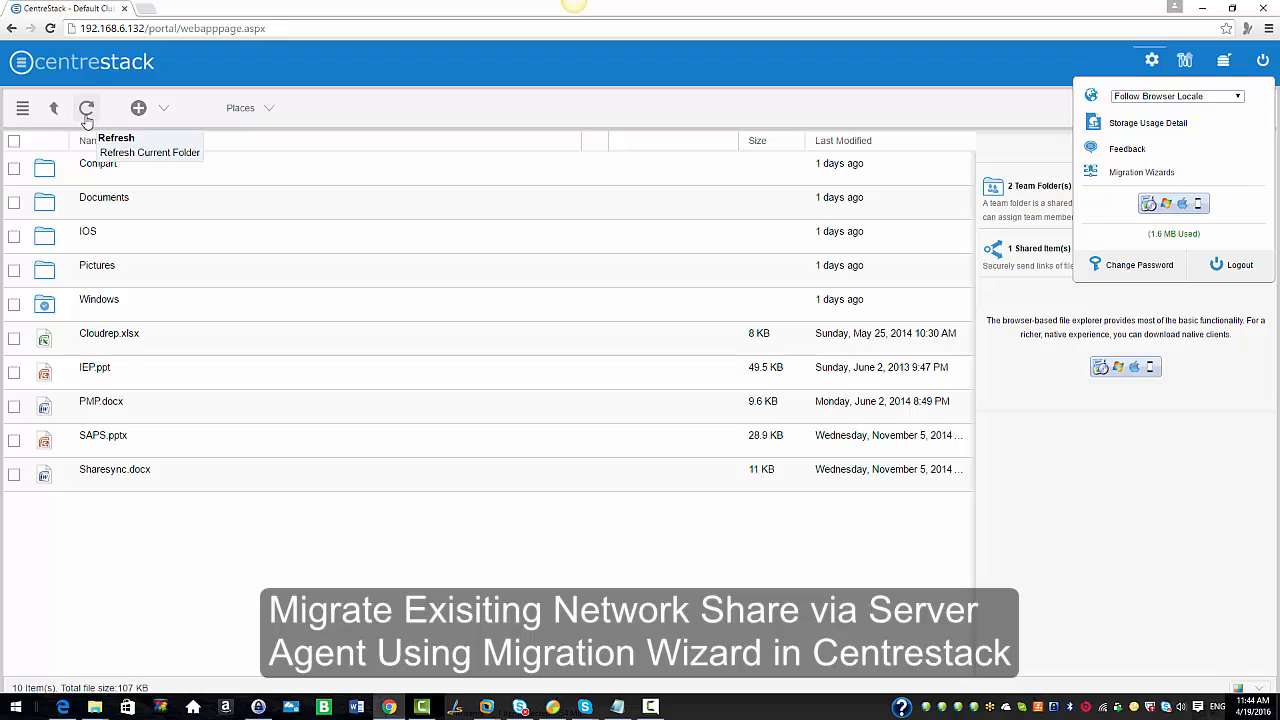
pyautogui.click(86, 110)
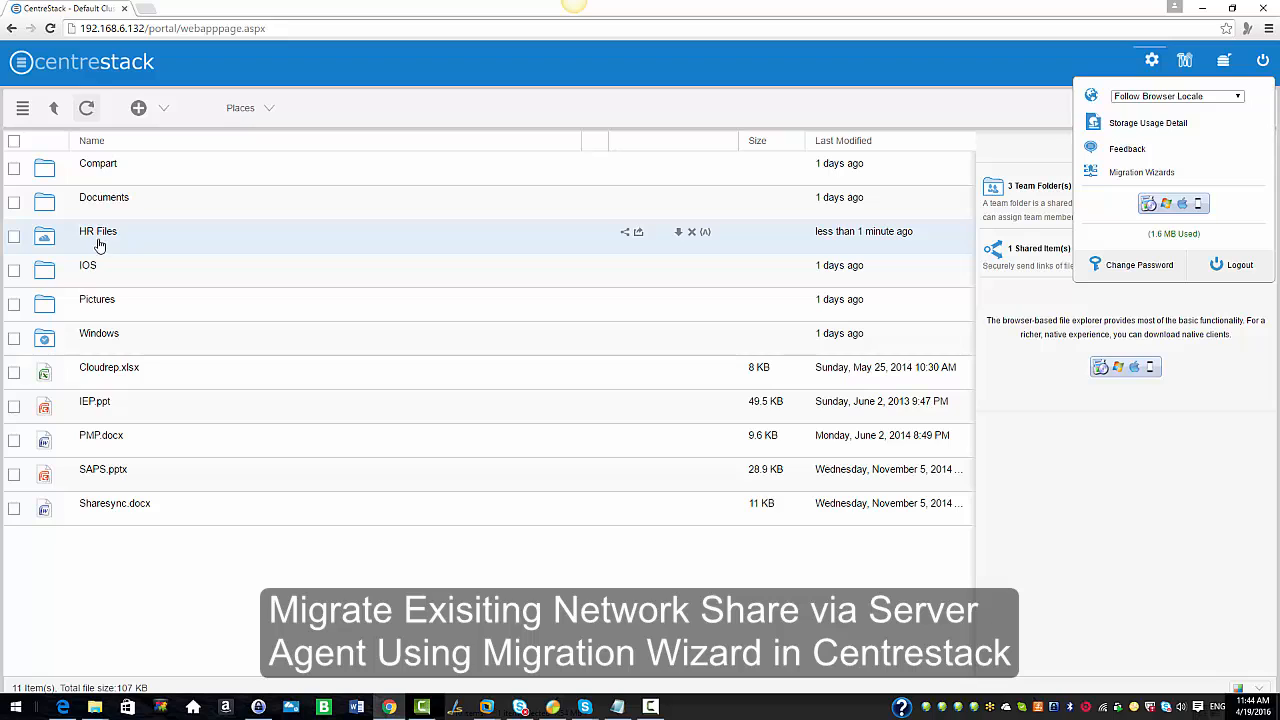
# Step: Examine the read and write permissions of the migrated HR Files team folder, leaving them unedited
pyautogui.rightClick(102, 237)
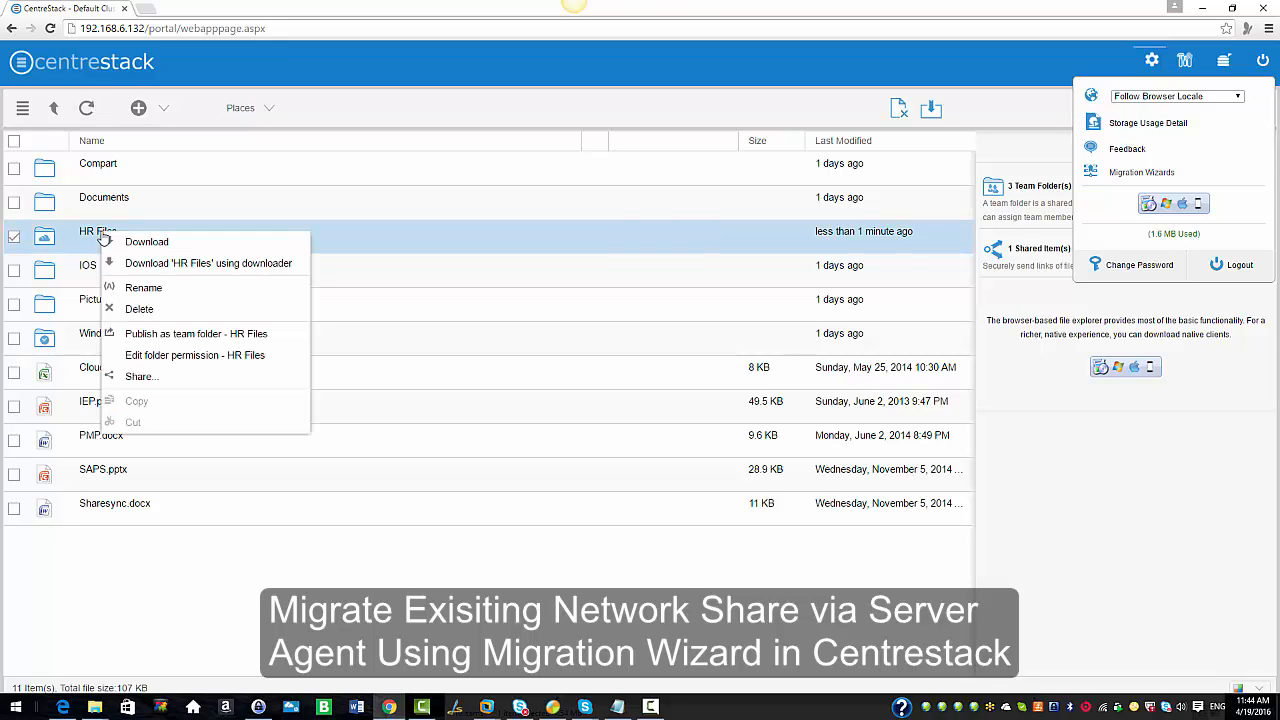
pyautogui.click(153, 335)
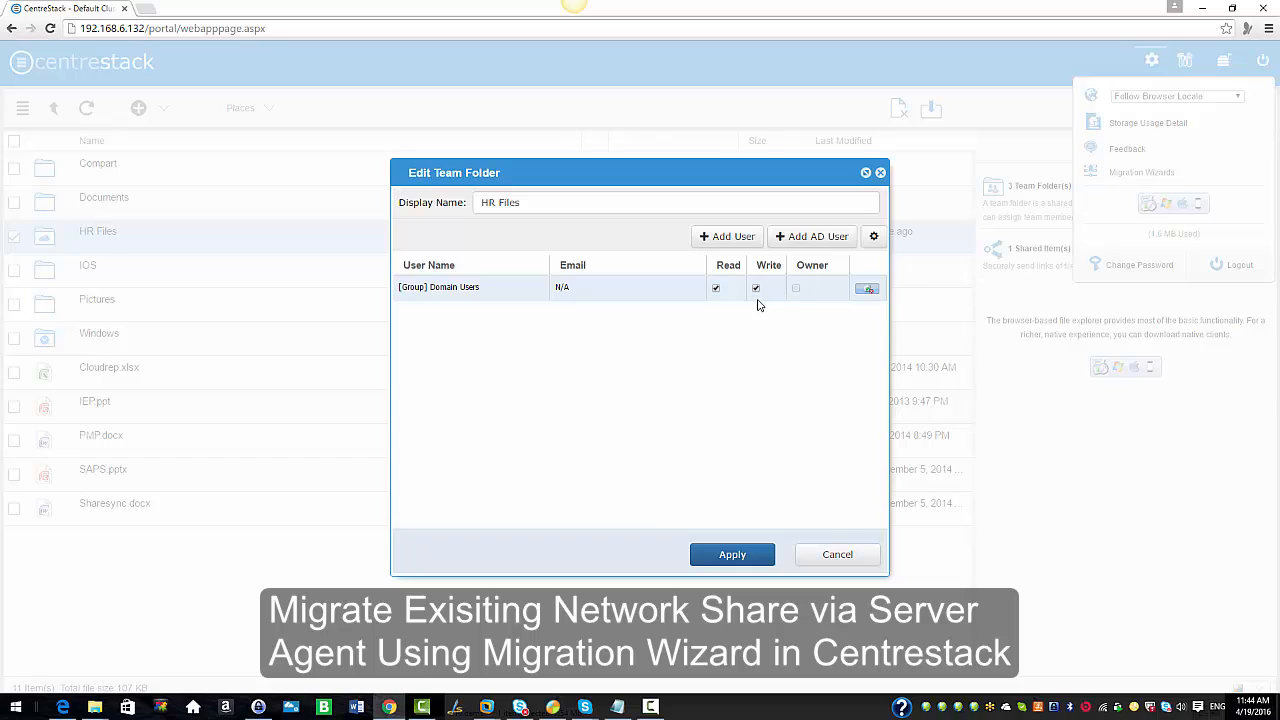
pyautogui.click(837, 555)
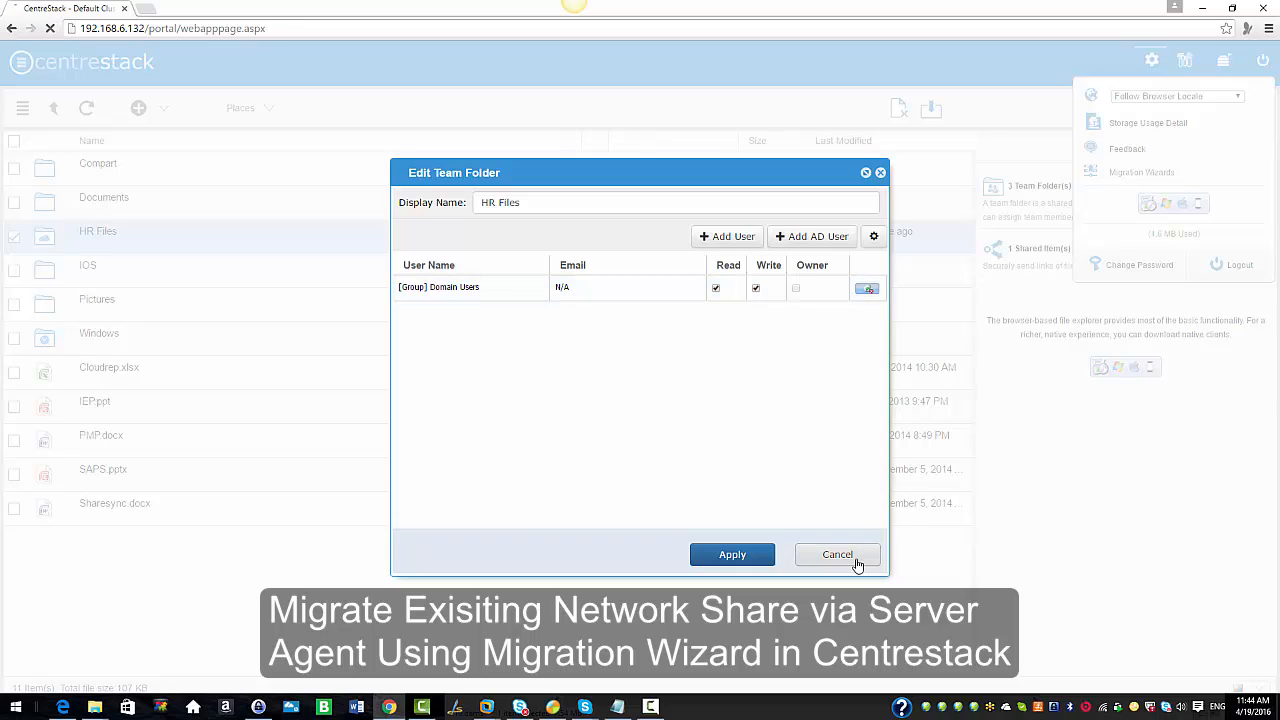
# Step: Log out of the administrator account and sign in as the migrated domain user with the account password
pyautogui.click(1238, 266)
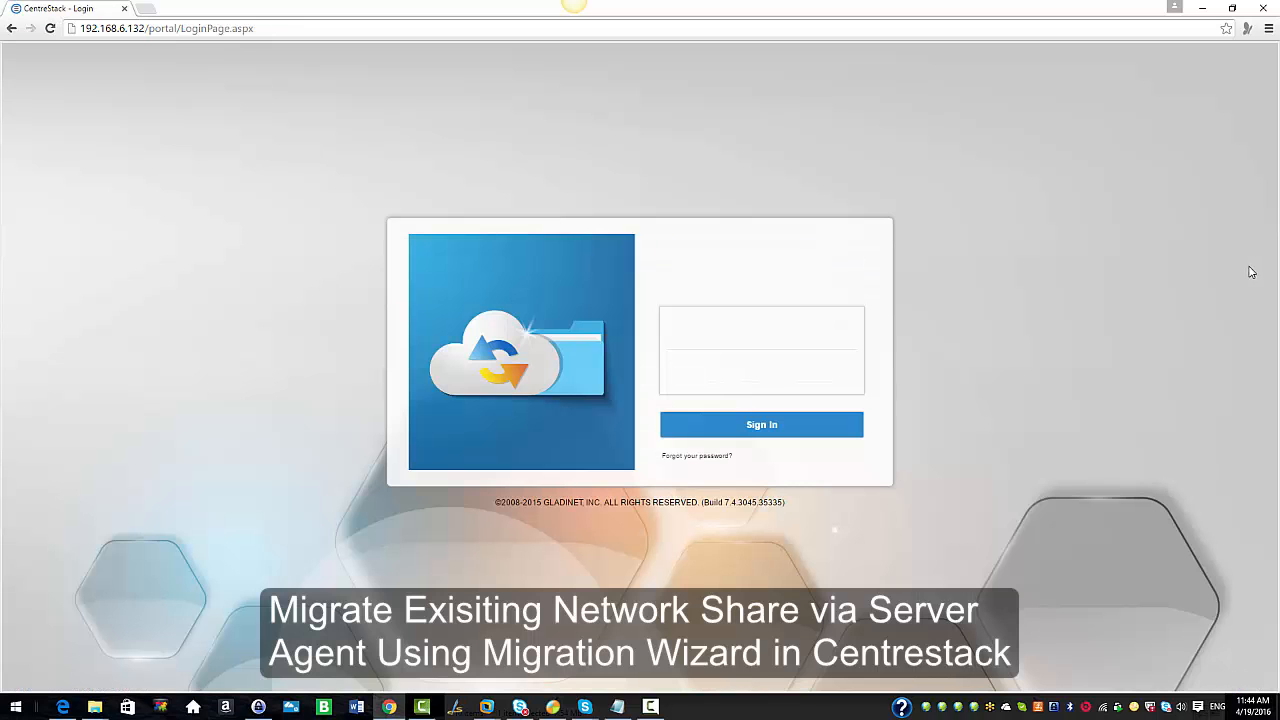
pyautogui.click(758, 364)
pyautogui.write('••••••••')
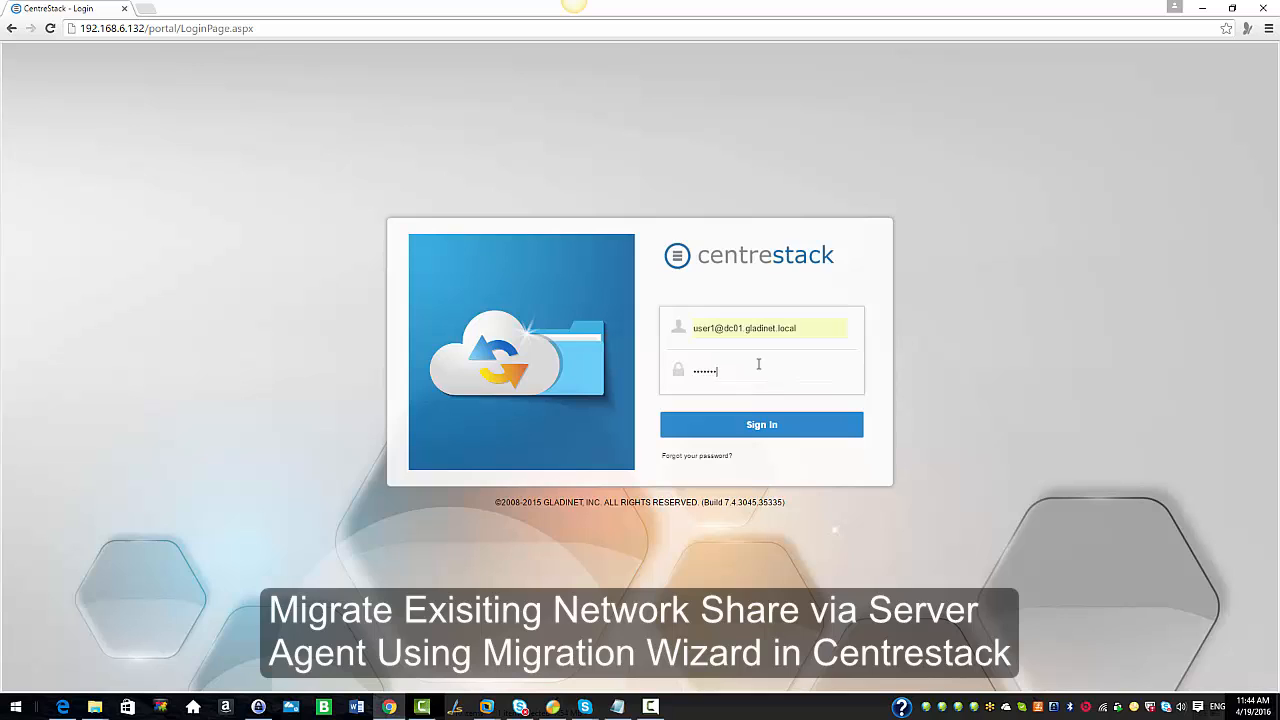
pyautogui.press('Return')
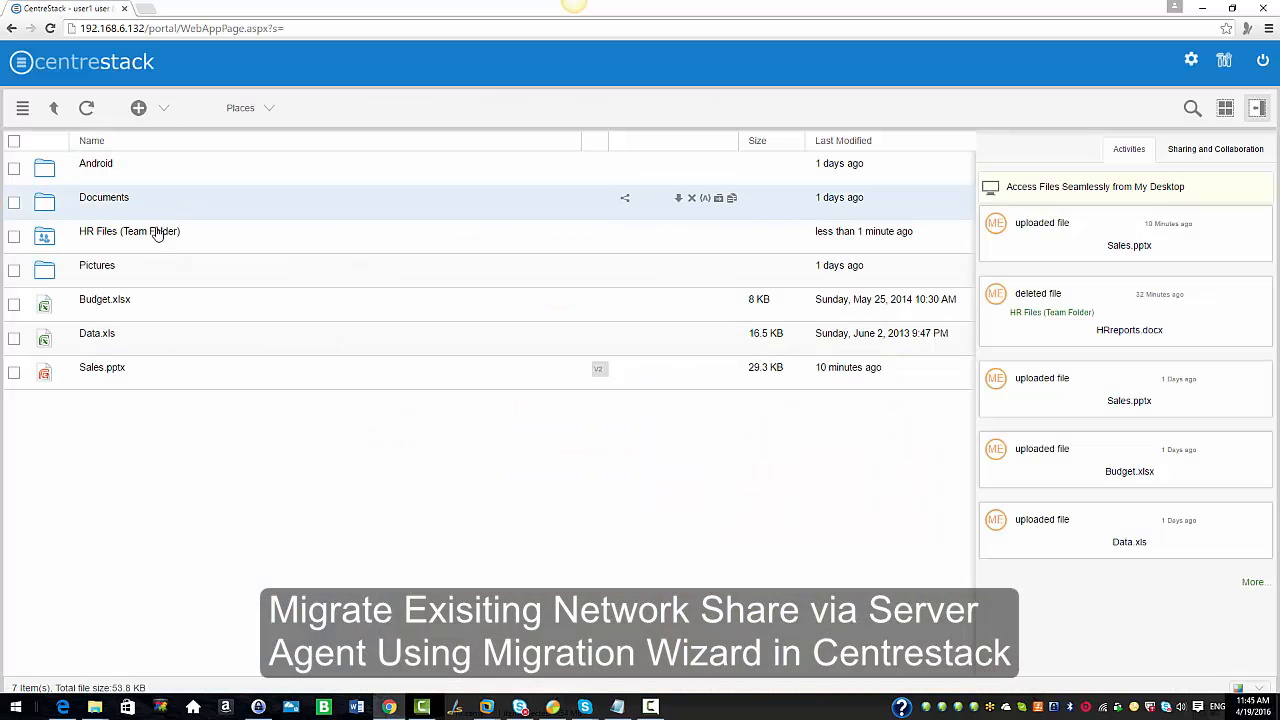
# Step: Open Montbay.doc from the HR Files team folder in Word
pyautogui.click(148, 240)
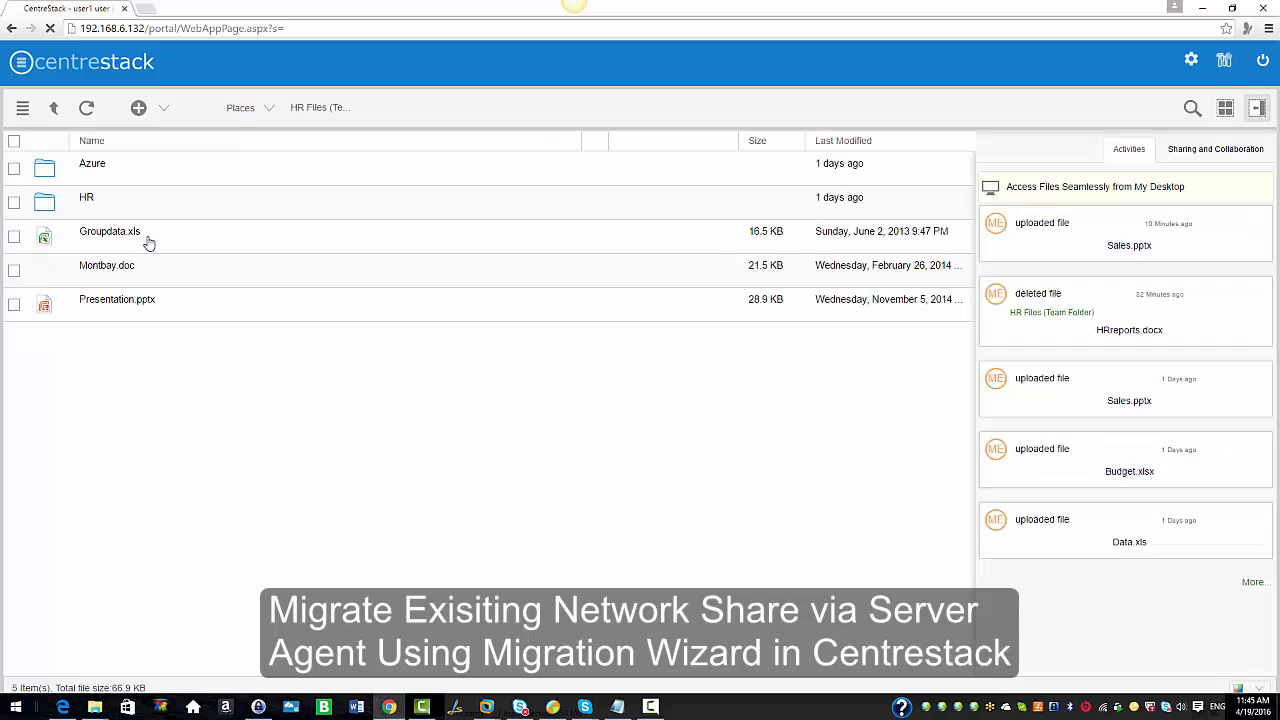
pyautogui.rightClick(131, 275)
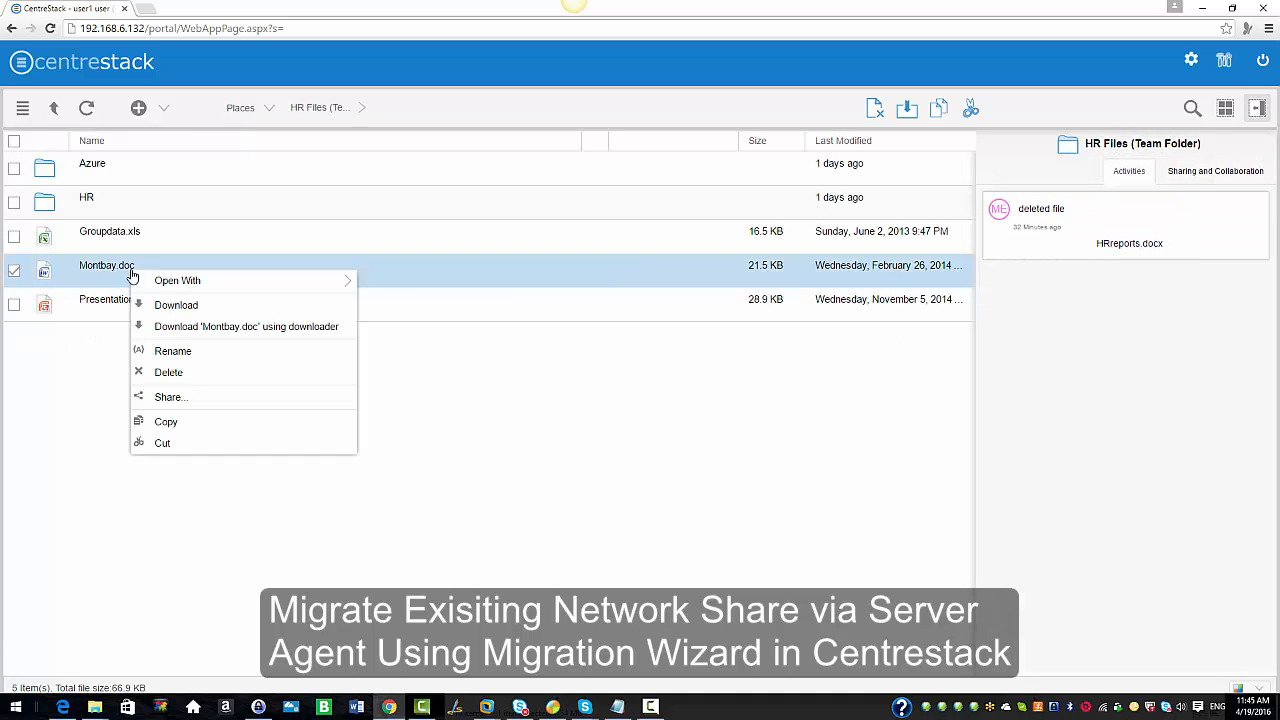
pyautogui.moveTo(294, 283)
pyautogui.click(392, 310)
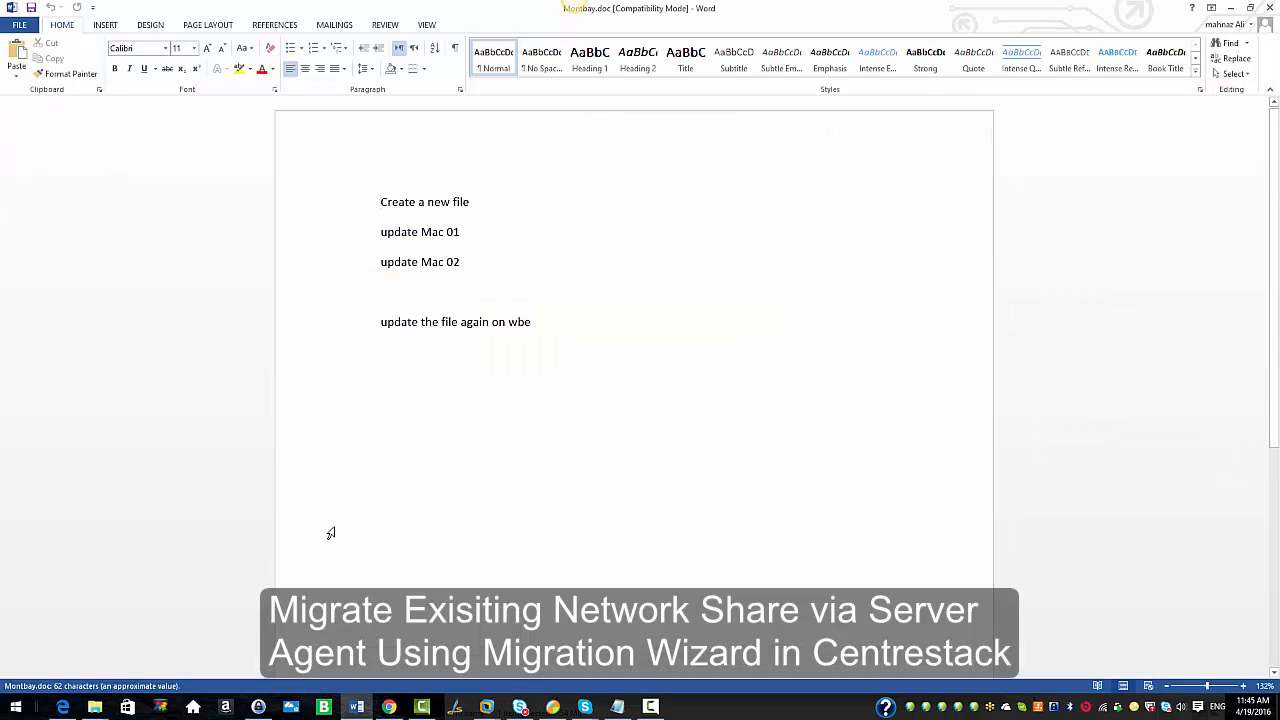
# Step: Add the line "Test 123" above the first line of Montbay.doc, then save and close the document
pyautogui.write('Test 12')
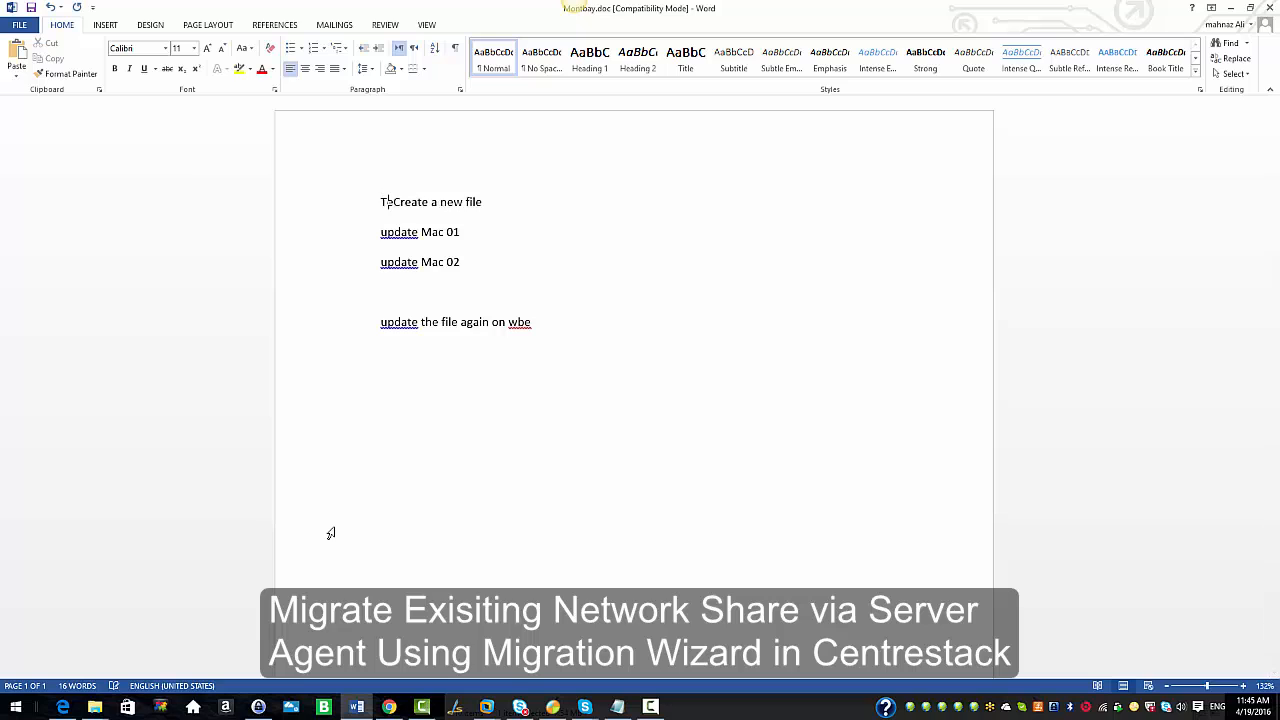
pyautogui.write('3')
pyautogui.press('Return')
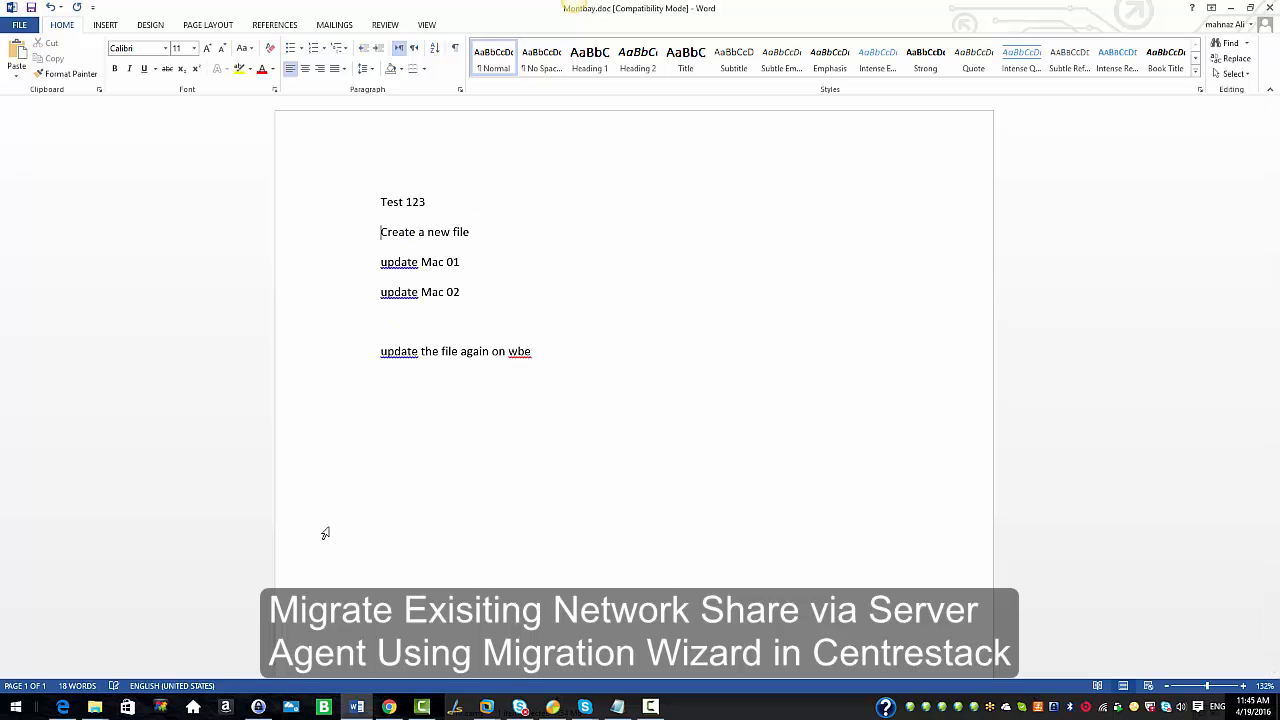
pyautogui.click(31, 8)
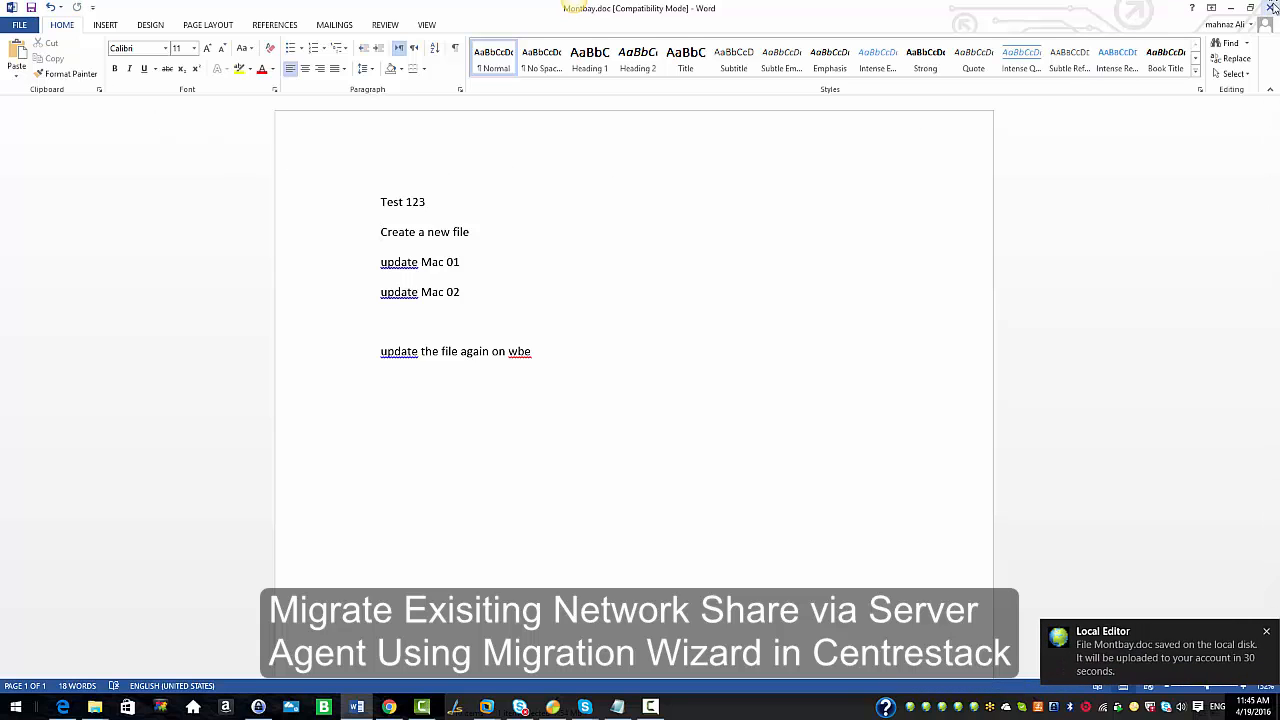
pyautogui.click(1270, 7)
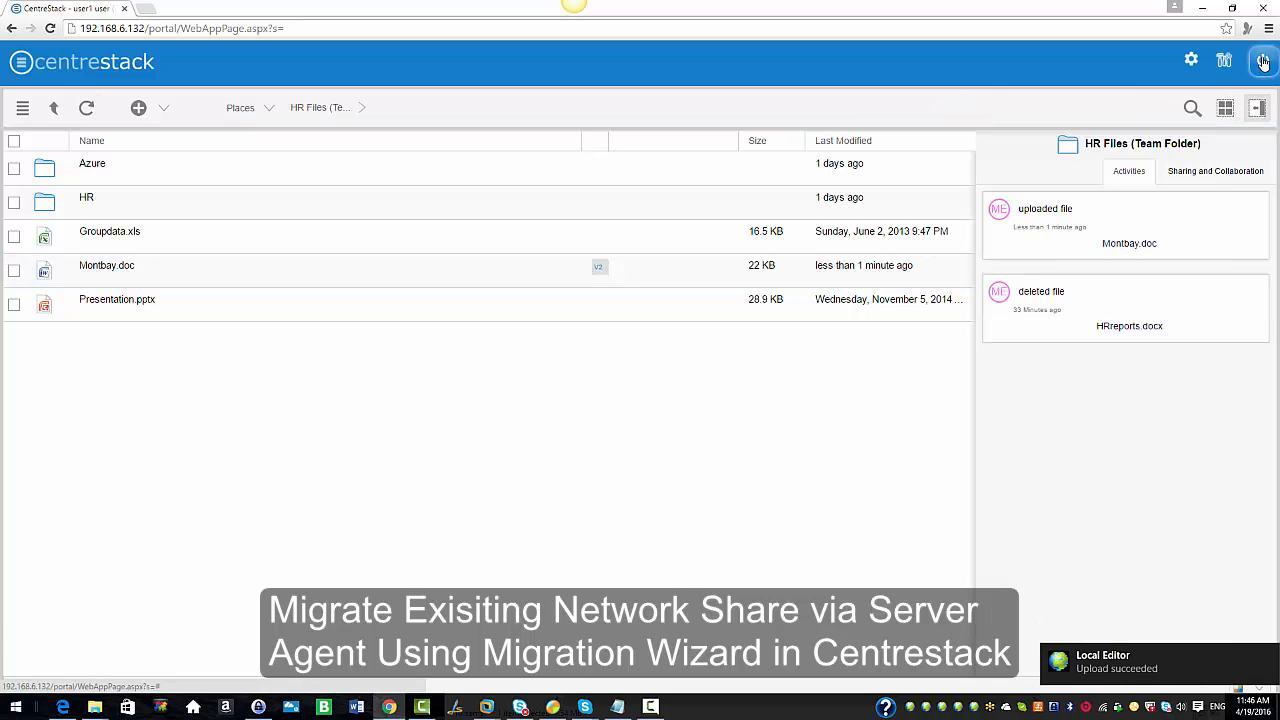
# Step: Log out of the current account and sign in to the portal as user10 with the saved account password
pyautogui.click(1263, 60)
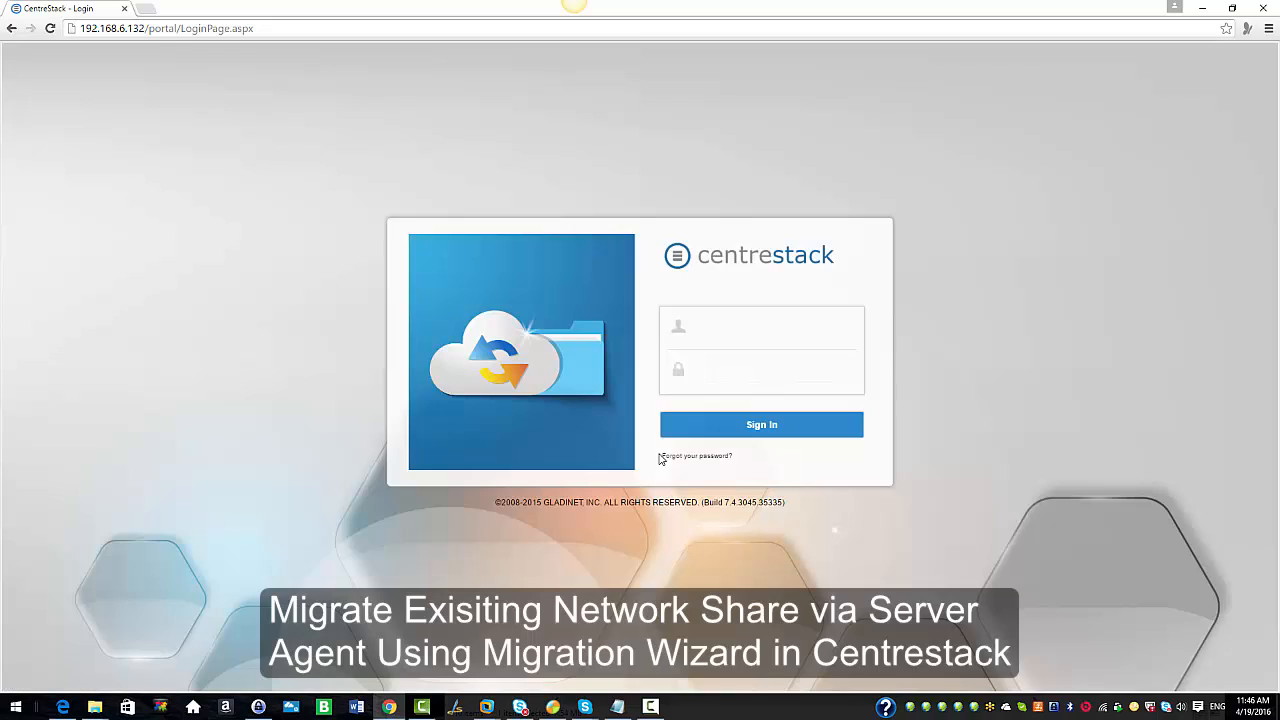
pyautogui.click(715, 347)
pyautogui.press('Return')
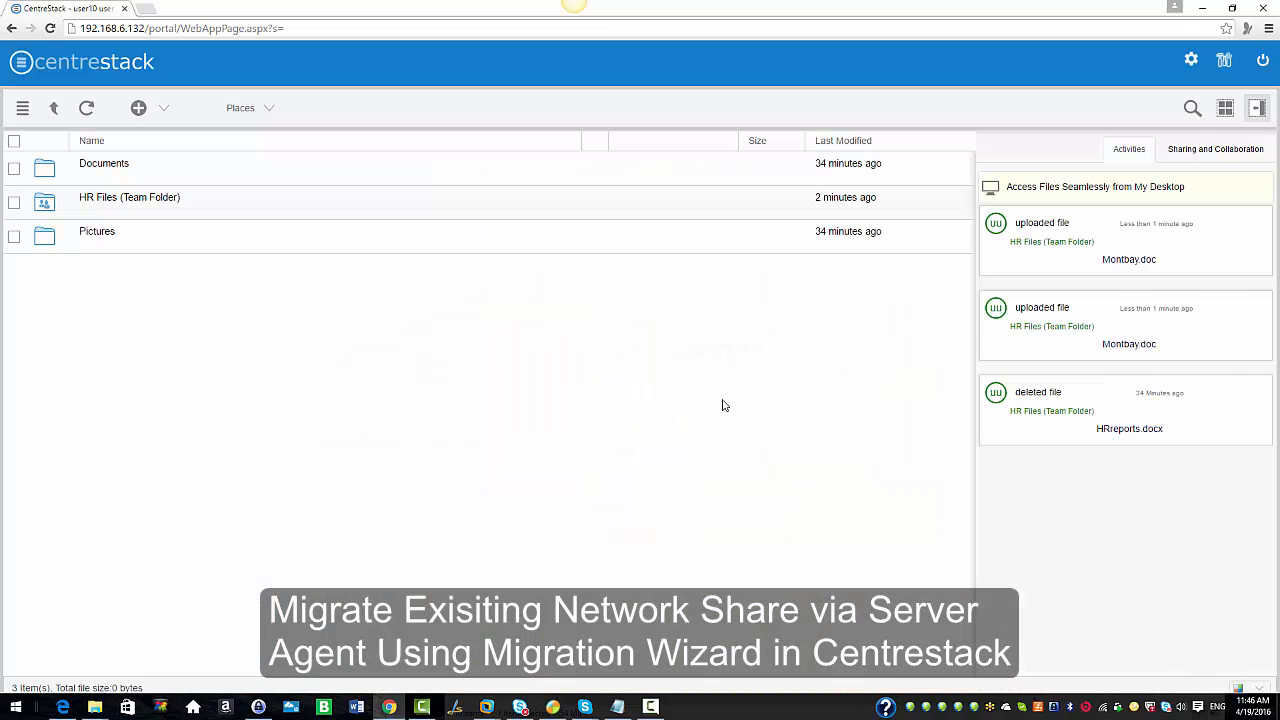
# Step: Open Presentation.pptx from the HR Files team folder in PowerPoint
pyautogui.click(141, 201)
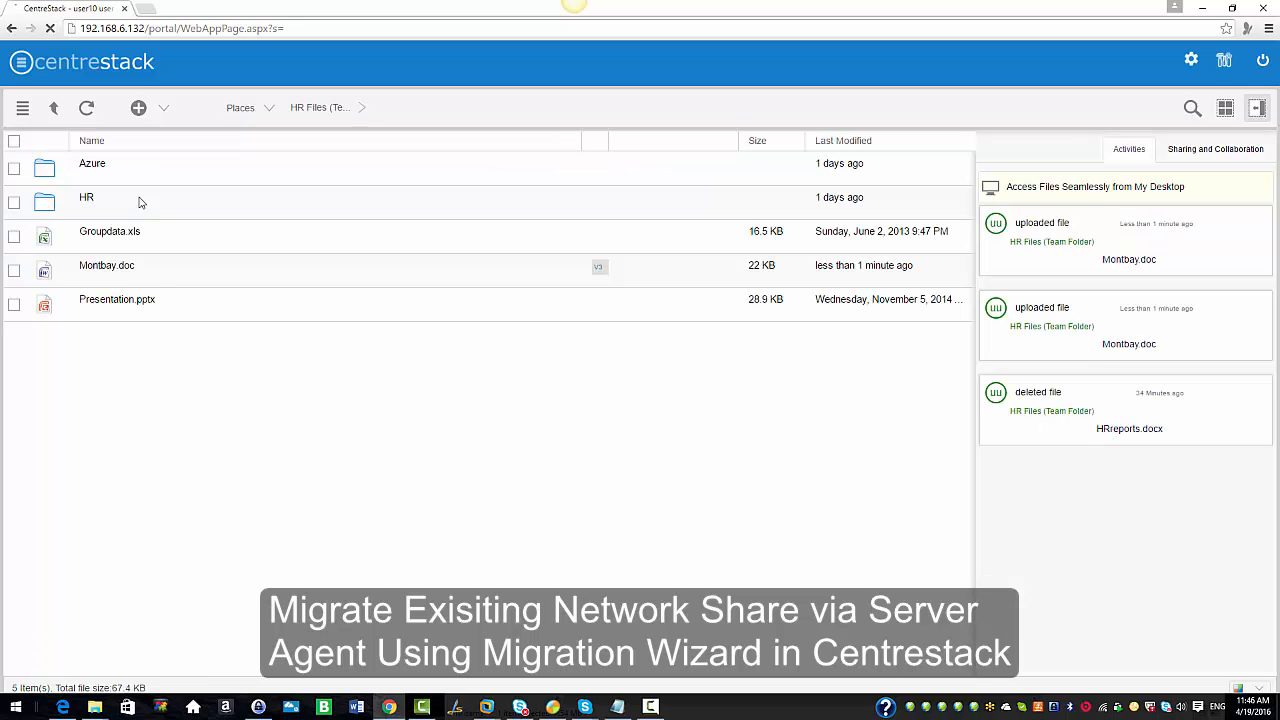
pyautogui.rightClick(103, 304)
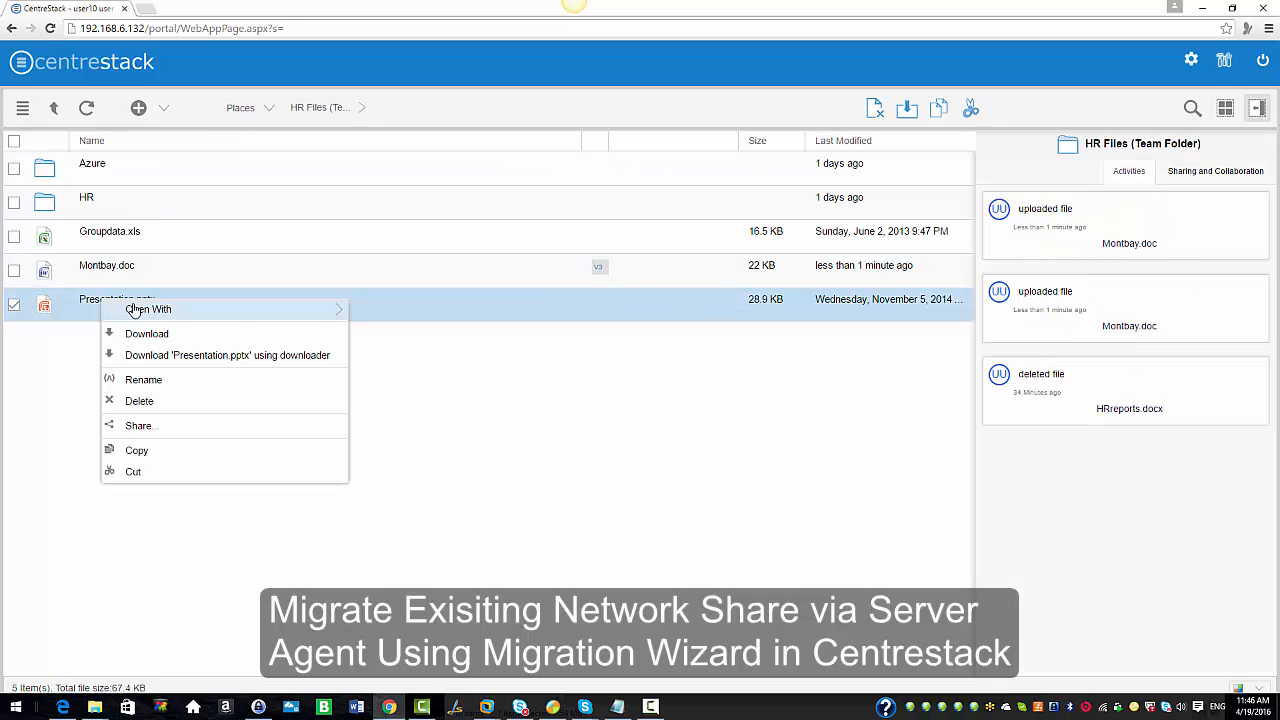
pyautogui.moveTo(135, 309)
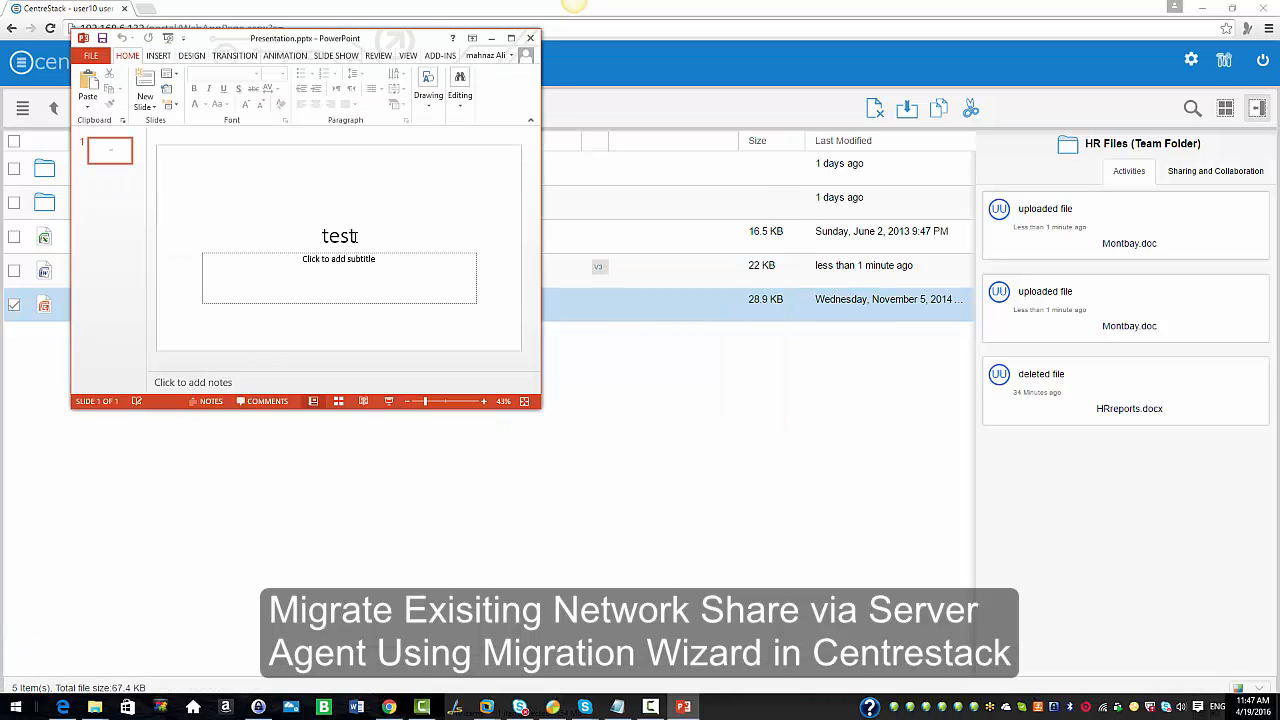
# Step: Append "123" to the slide title "test" in Presentation.pptx and save the presentation
pyautogui.click(360, 238)
pyautogui.write('123')
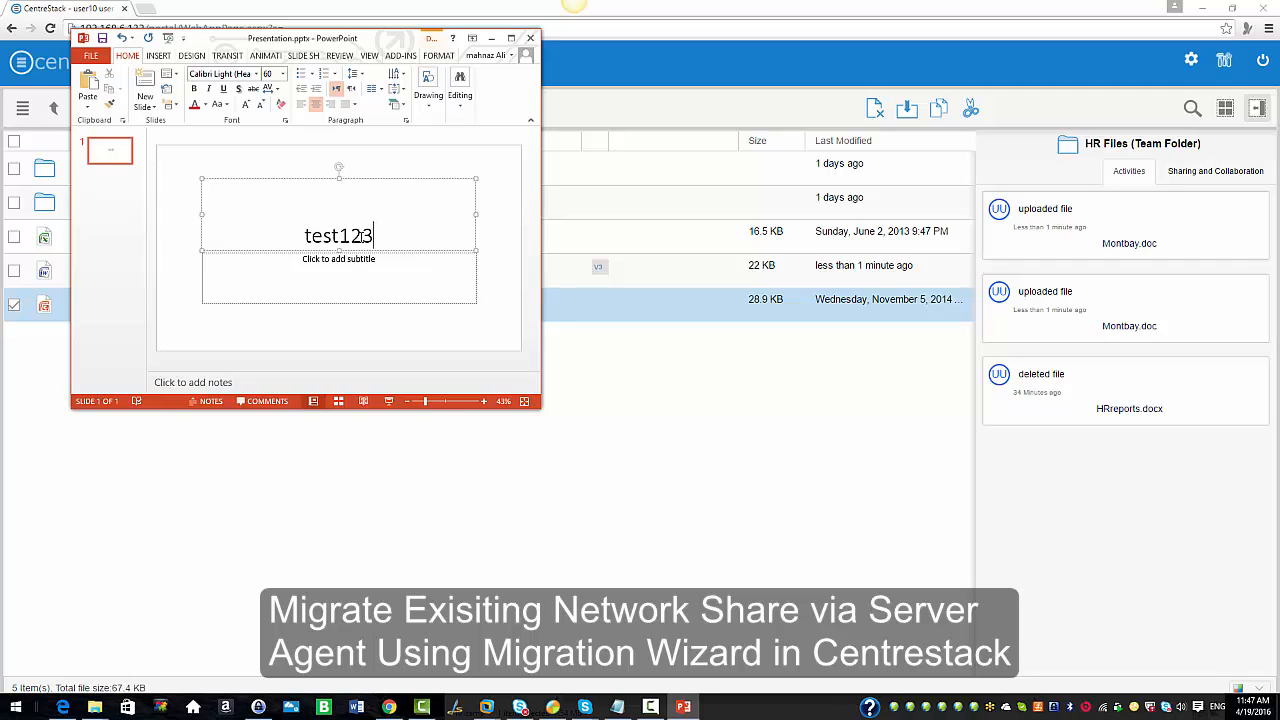
pyautogui.click(103, 39)
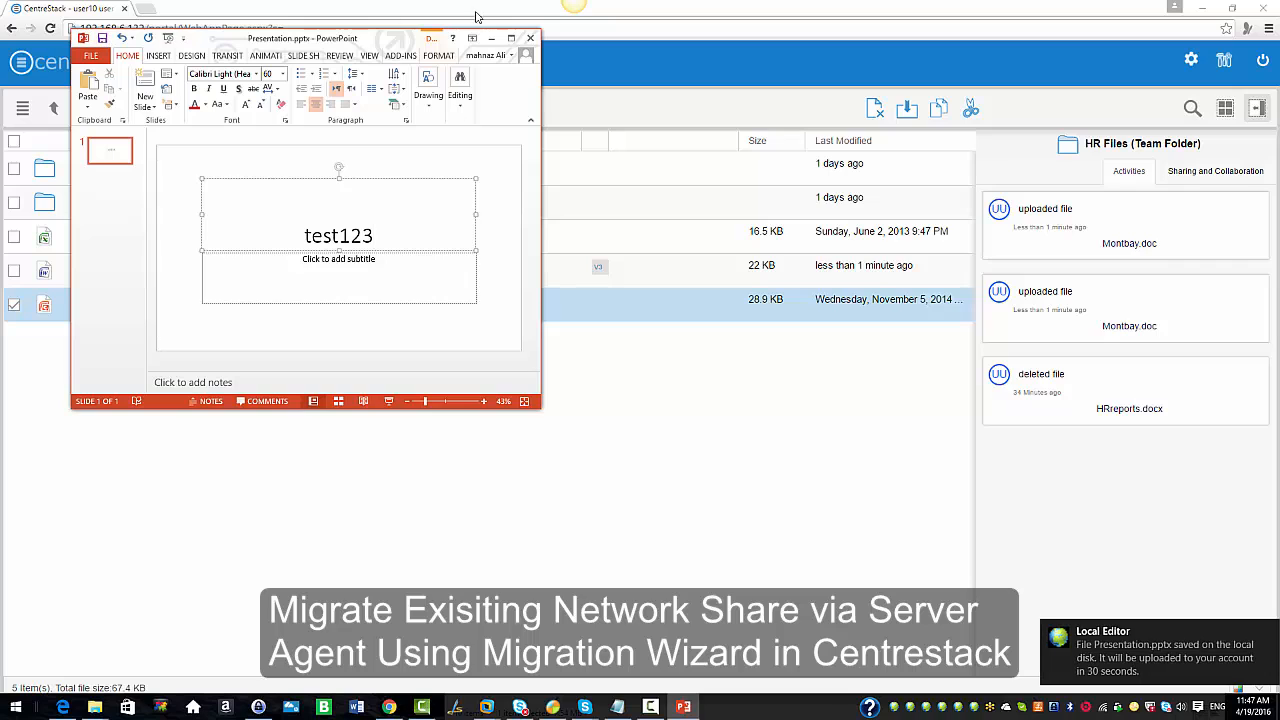
# Step: Close Presentation.pptx and log out of the CentreStack portal
pyautogui.click(530, 39)
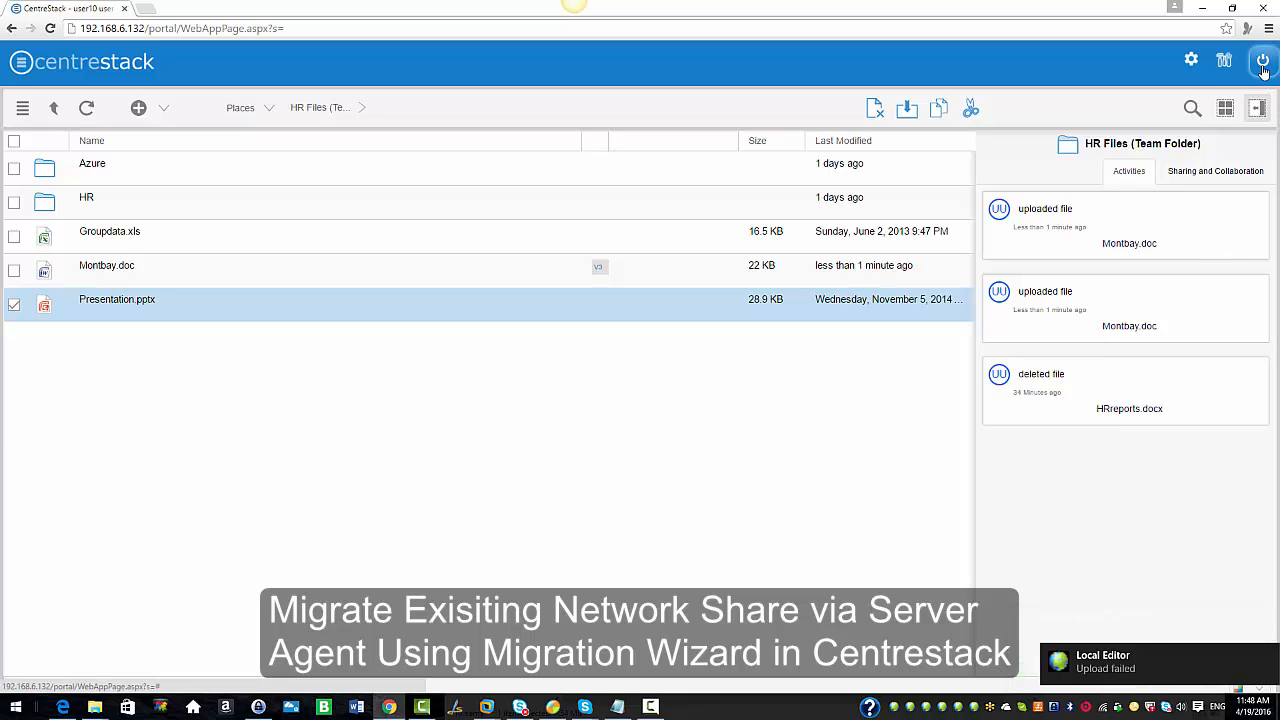
pyautogui.click(1186, 209)
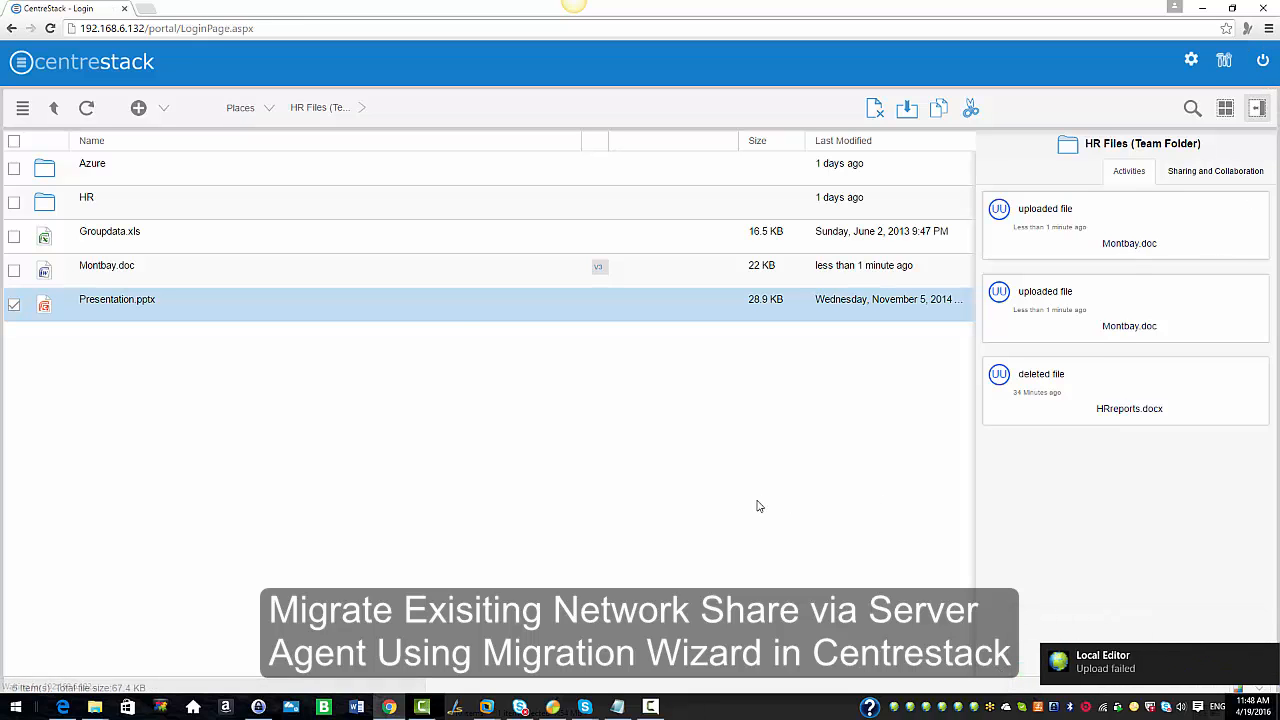